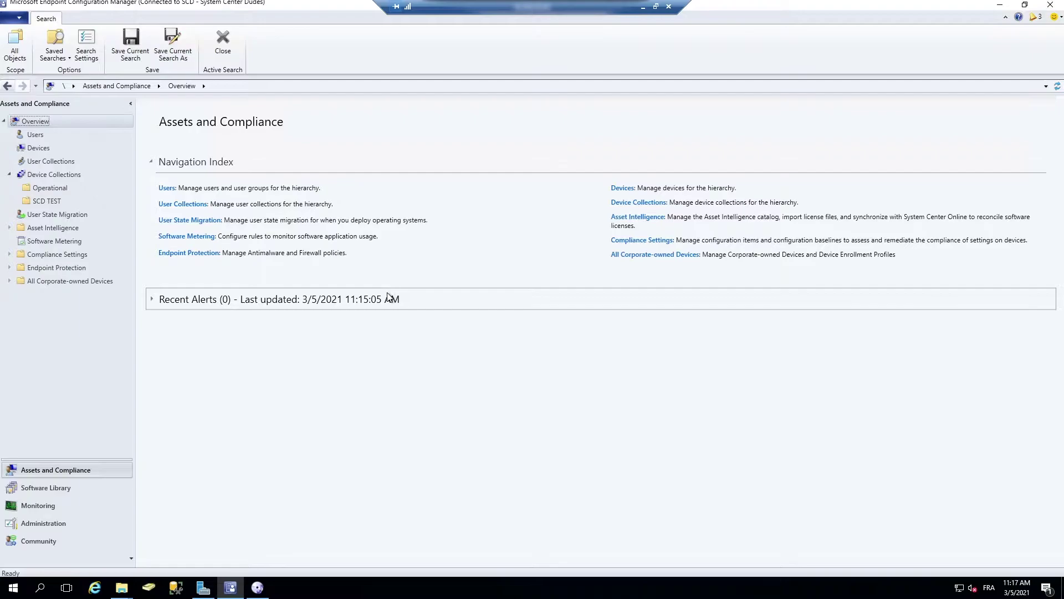
Step: Move the Collection Evaluation Viewer window aside, then minimize it
left_click(258, 587)
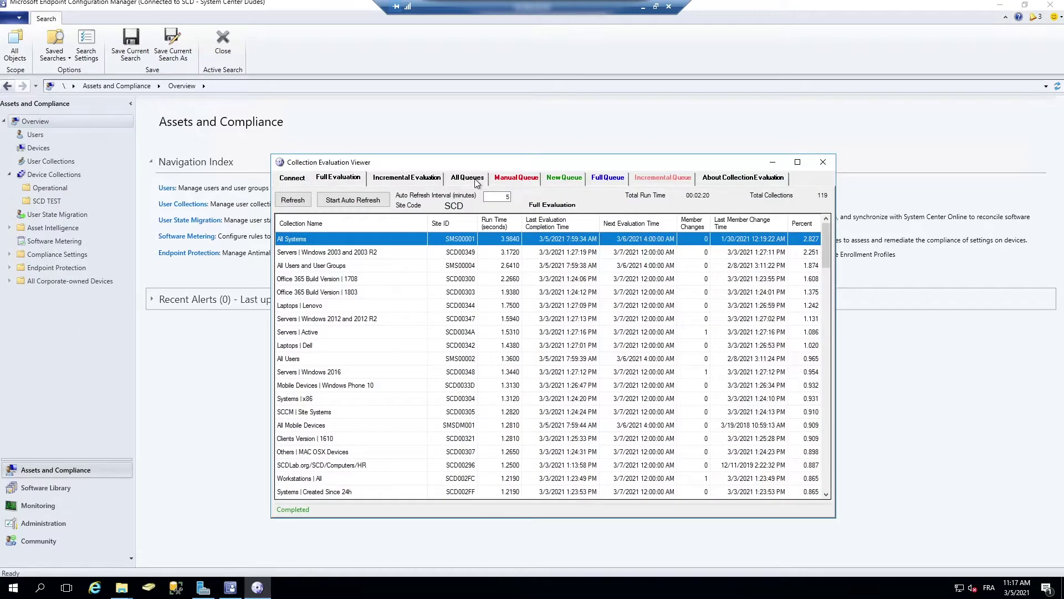
left_click_drag(474, 162, 439, 133)
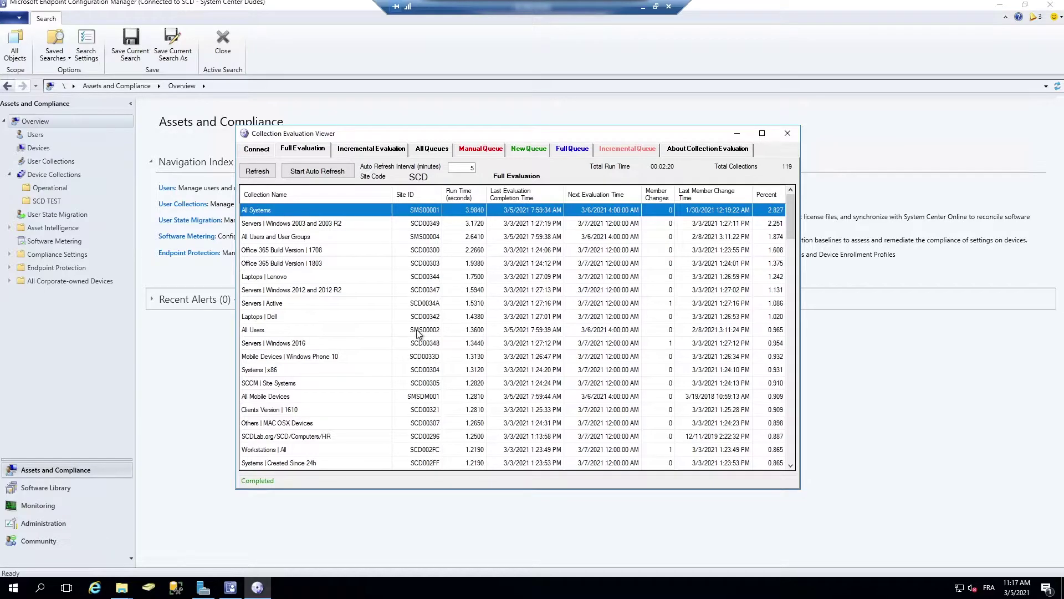
left_click(736, 134)
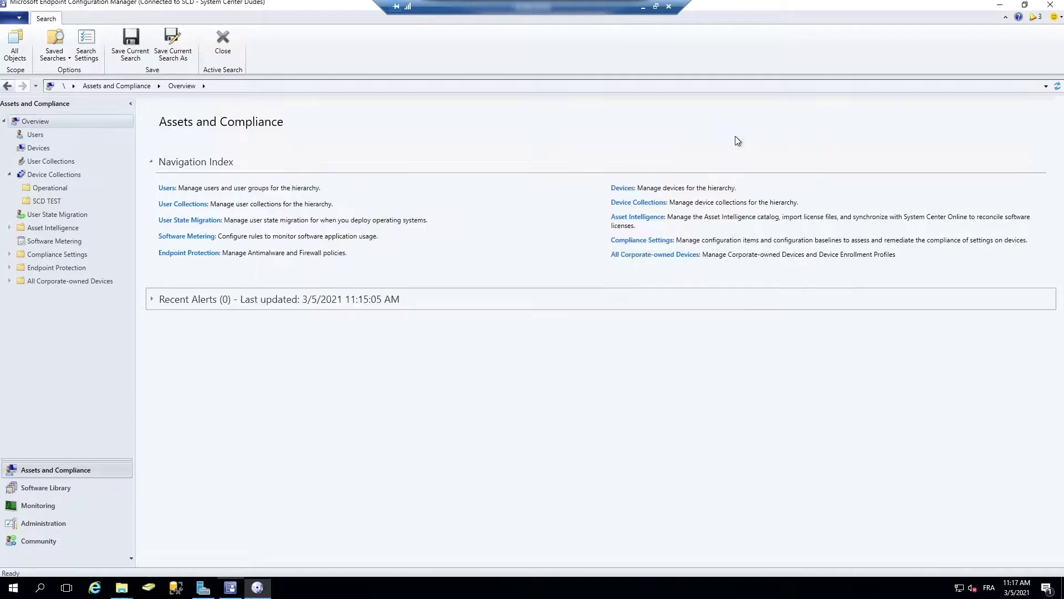
Step: Add the Evaluation (Full) Last Member Change Time column to the Device Collections list
left_click(88, 174)
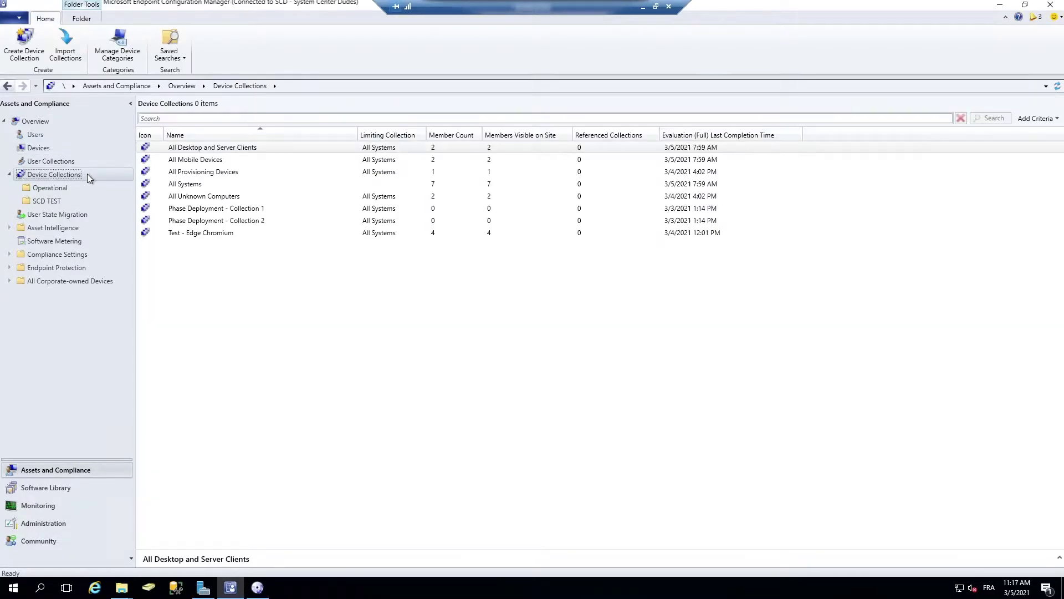
right_click(673, 135)
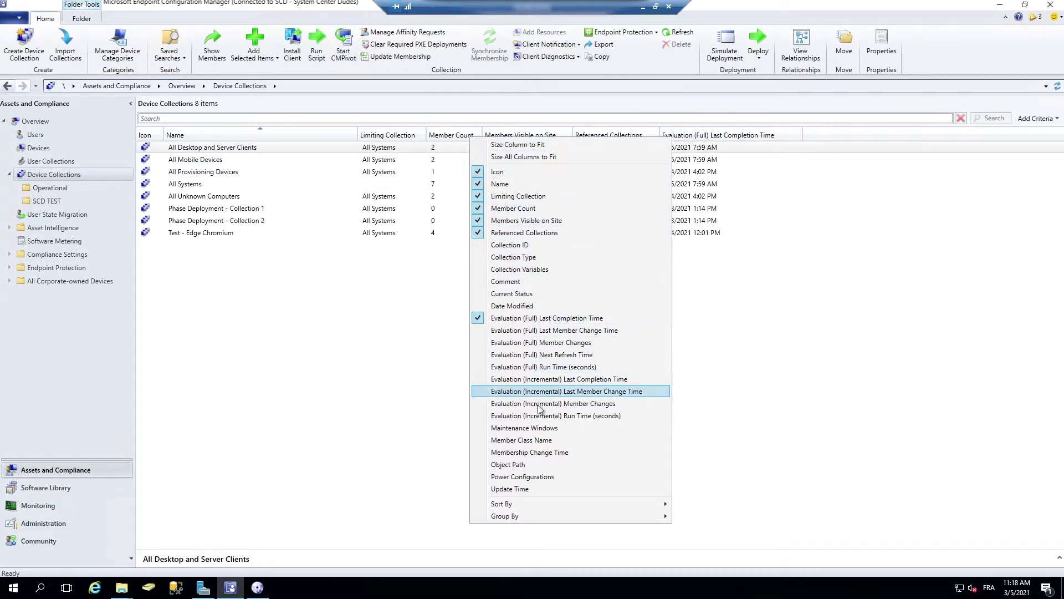
left_click(559, 331)
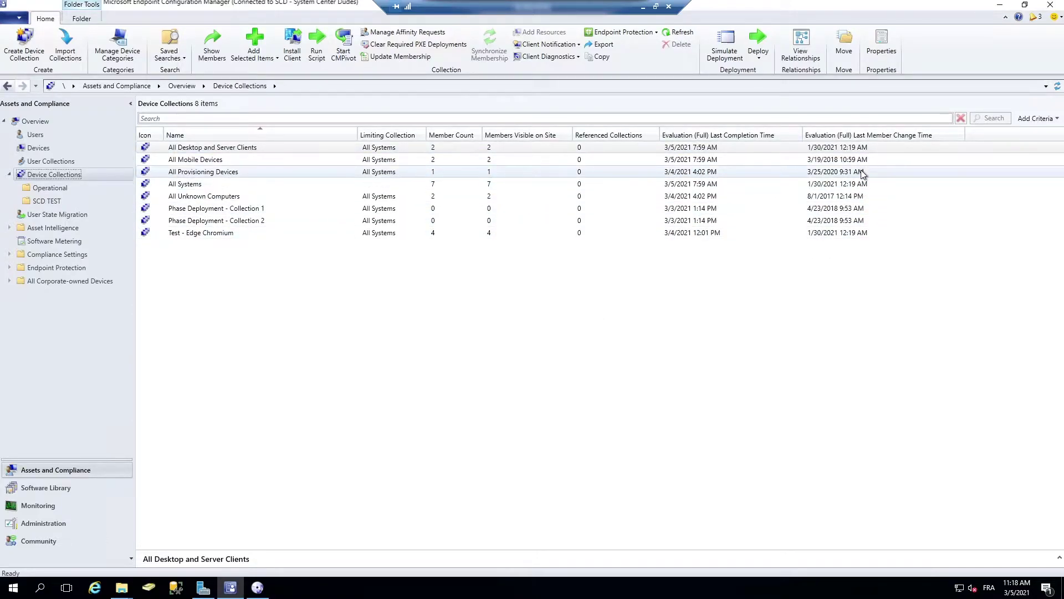
left_click(873, 149)
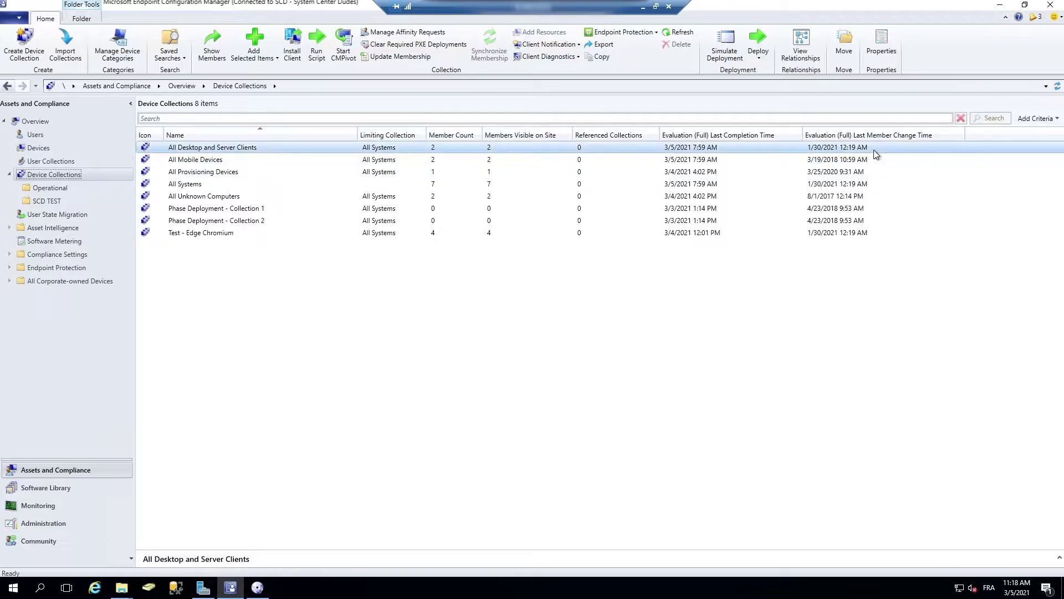
right_click(768, 137)
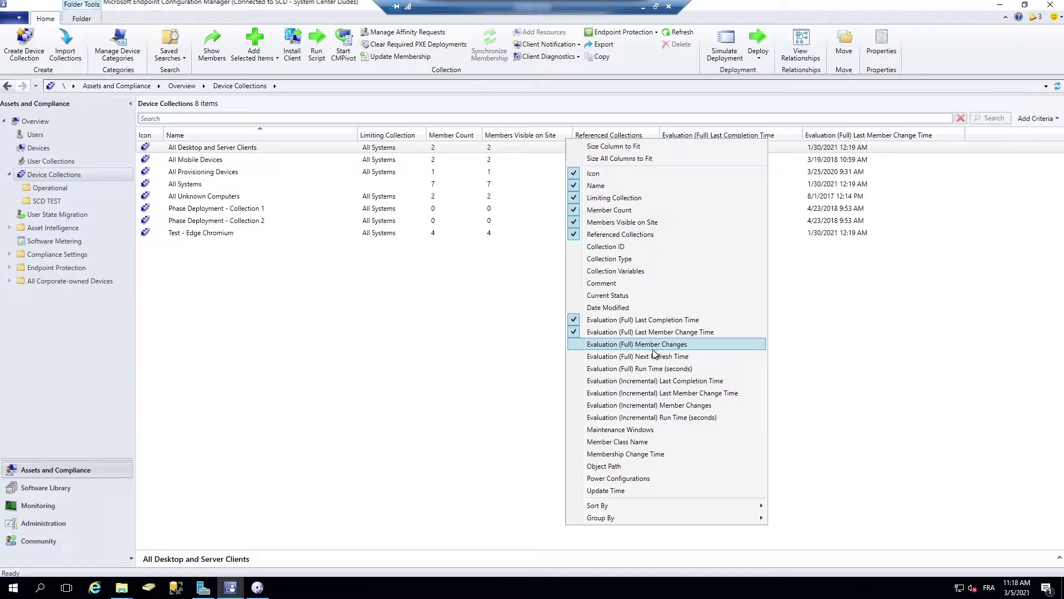
left_click(493, 355)
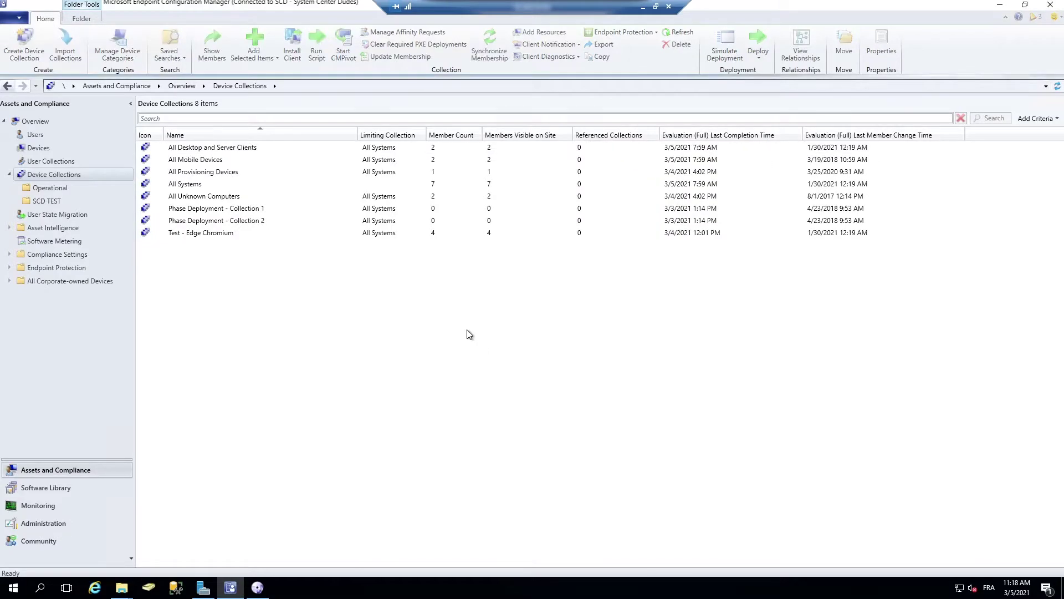
Step: Review Monitoring's Collection Evaluation statistics and view the Full Evaluation Queue
left_click(52, 507)
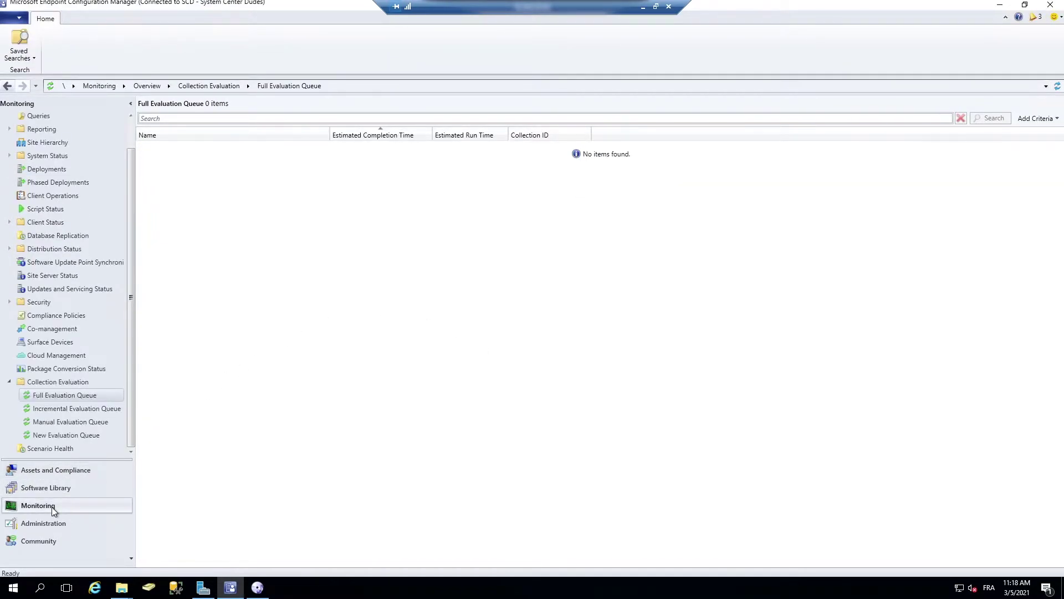
left_click(46, 382)
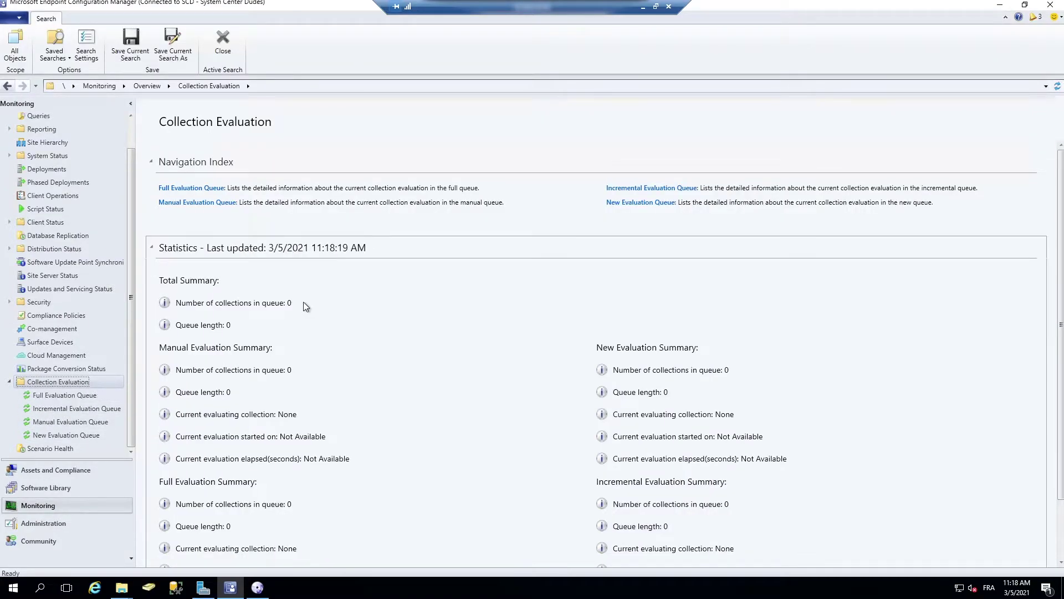
scroll(426, 327, "down", 2)
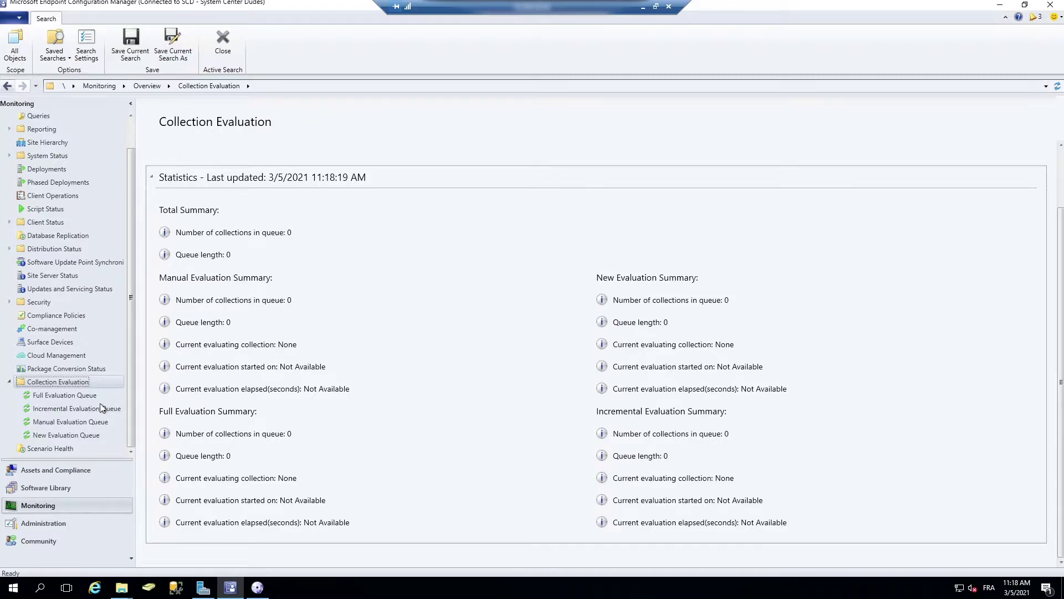
left_click(68, 396)
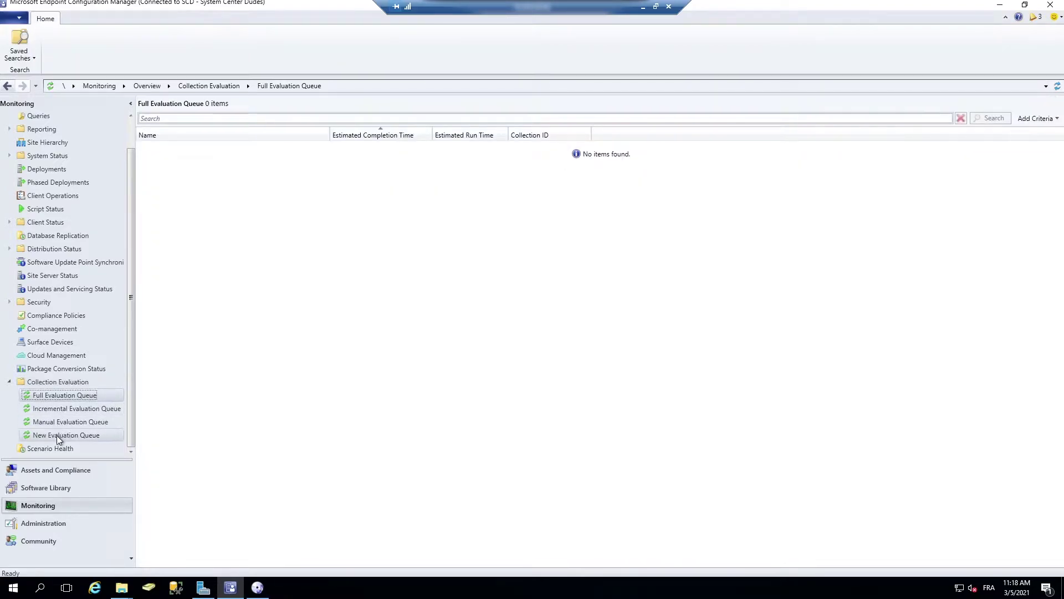
Step: Check the Collection Evaluation Viewer window, then minimize it
left_click(257, 587)
left_click_drag(430, 139, 458, 143)
left_click_drag(391, 154, 391, 155)
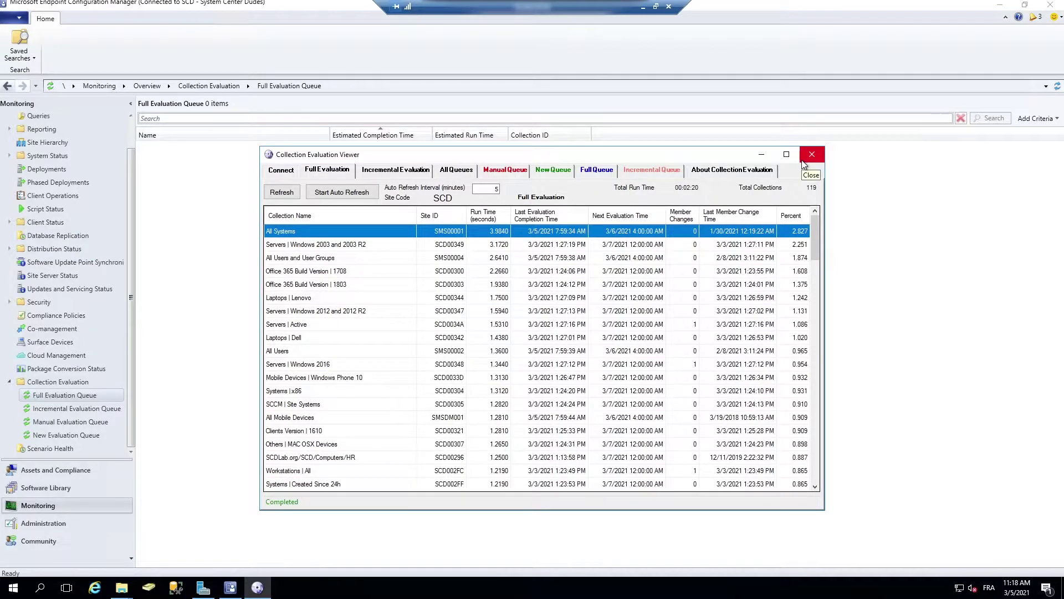
left_click(758, 158)
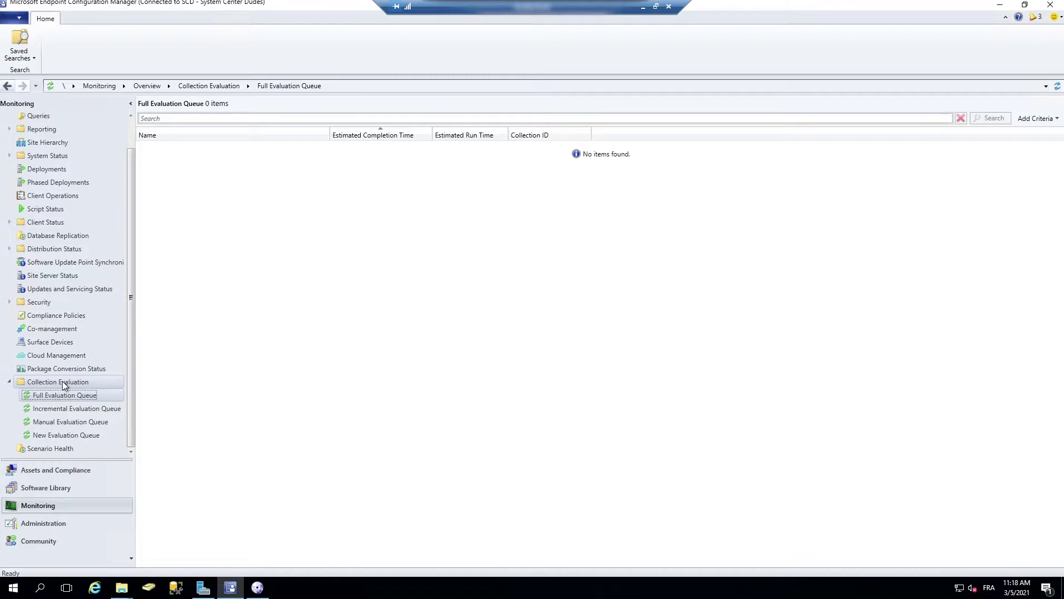
Step: Open the Clients Version | 1606 Properties from Device Collections > Operational in Assets and Compliance
left_click(53, 470)
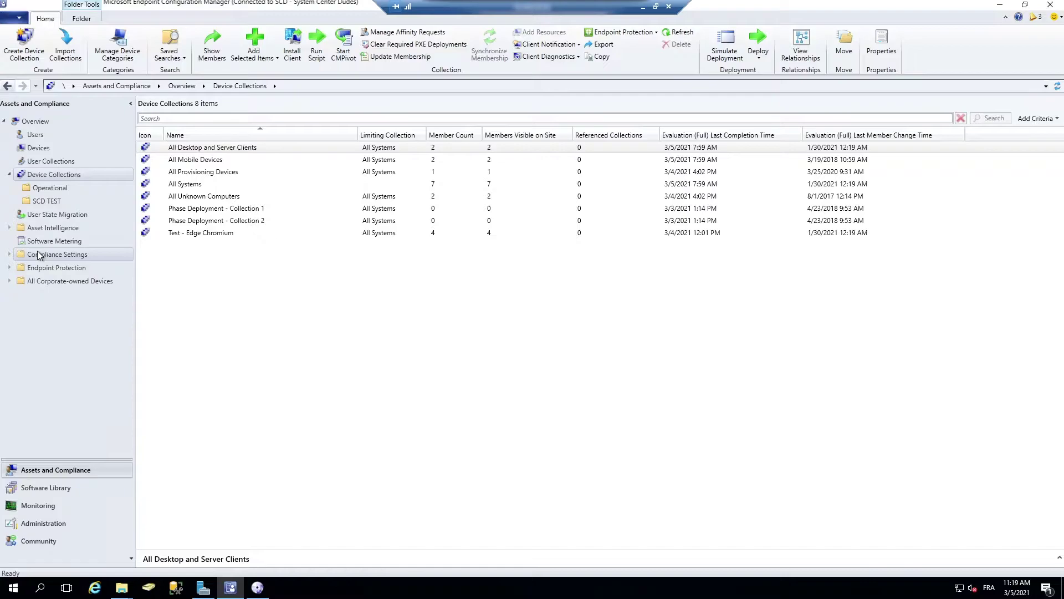
left_click(49, 188)
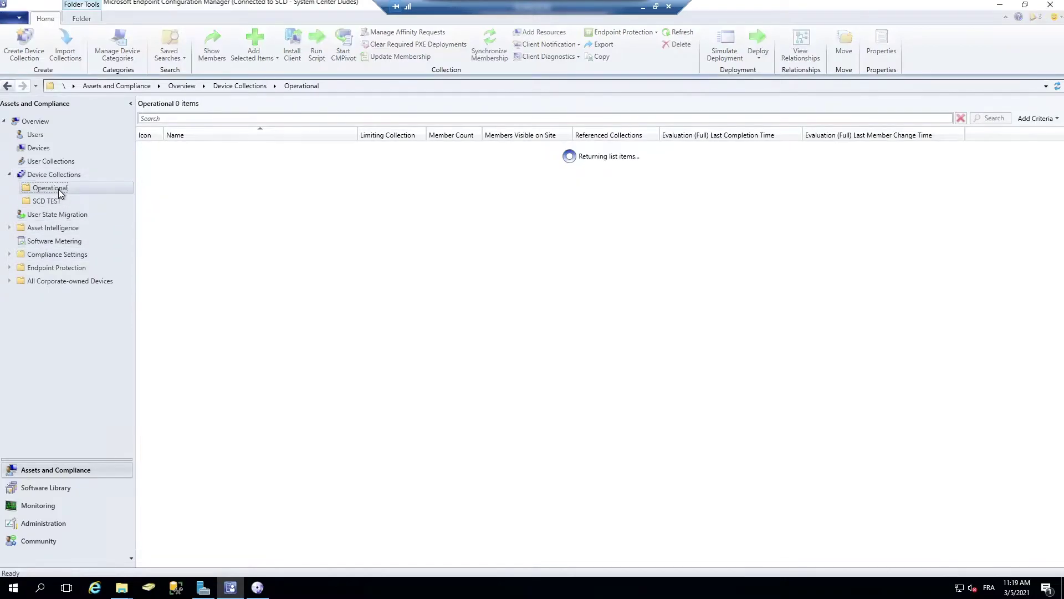
left_click(217, 198)
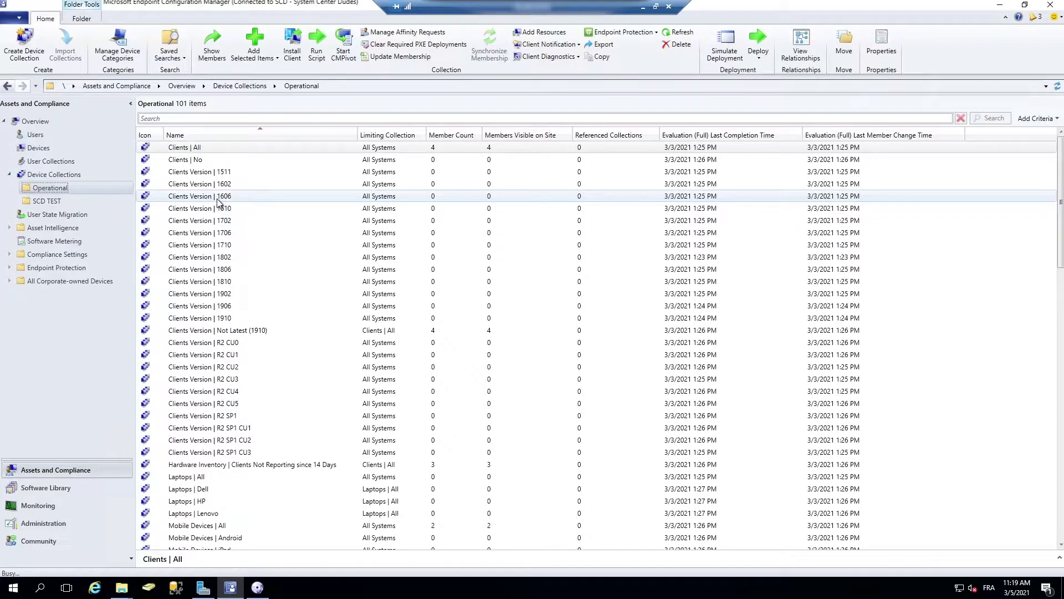
right_click(217, 199)
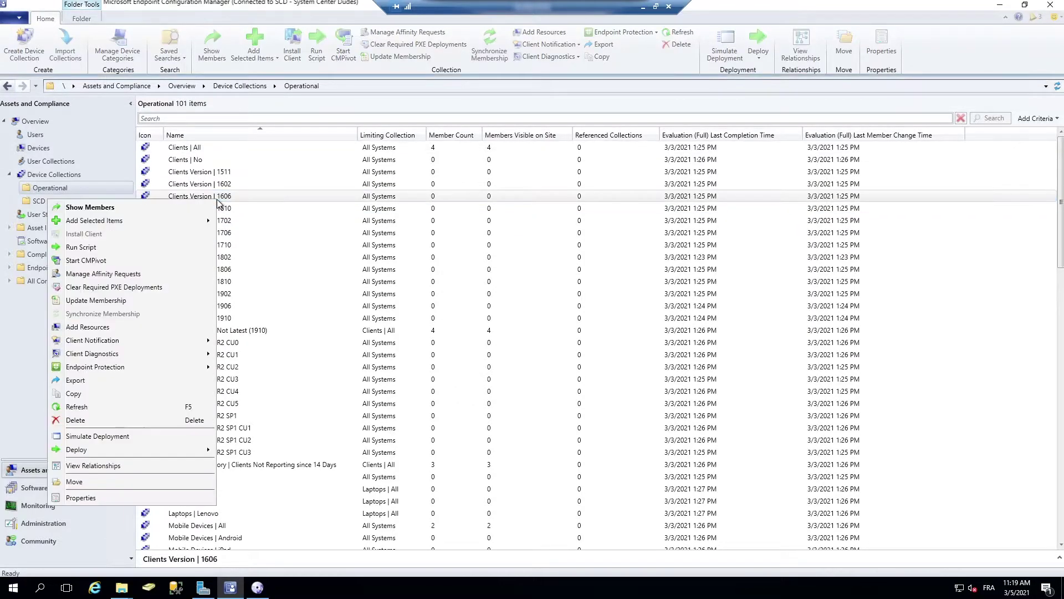
left_click(155, 501)
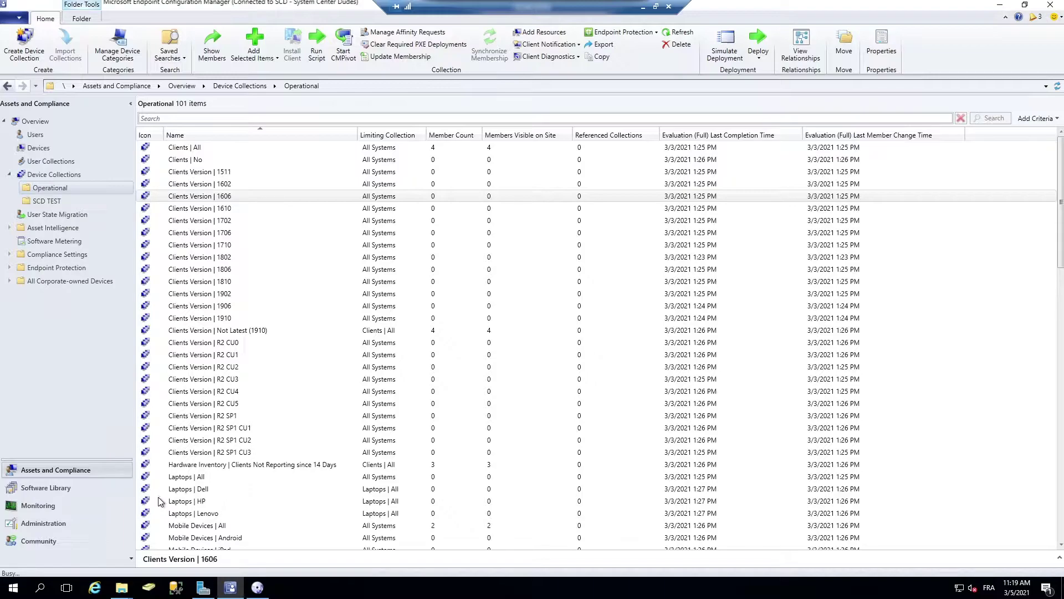
Step: Open the Clients Version | 1606 membership query rule's query statement
left_click(460, 178)
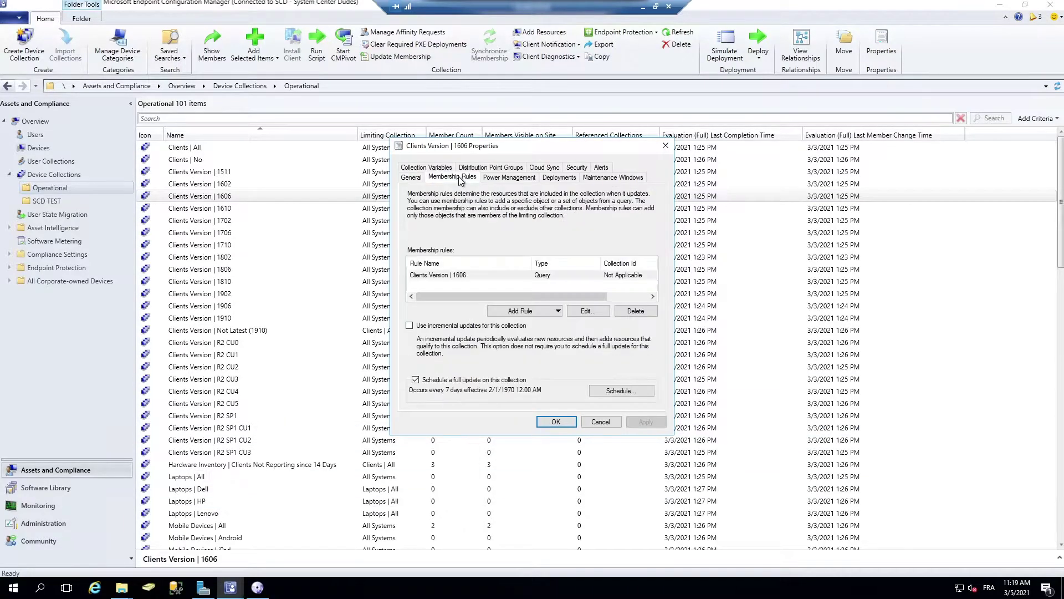
left_click(496, 277)
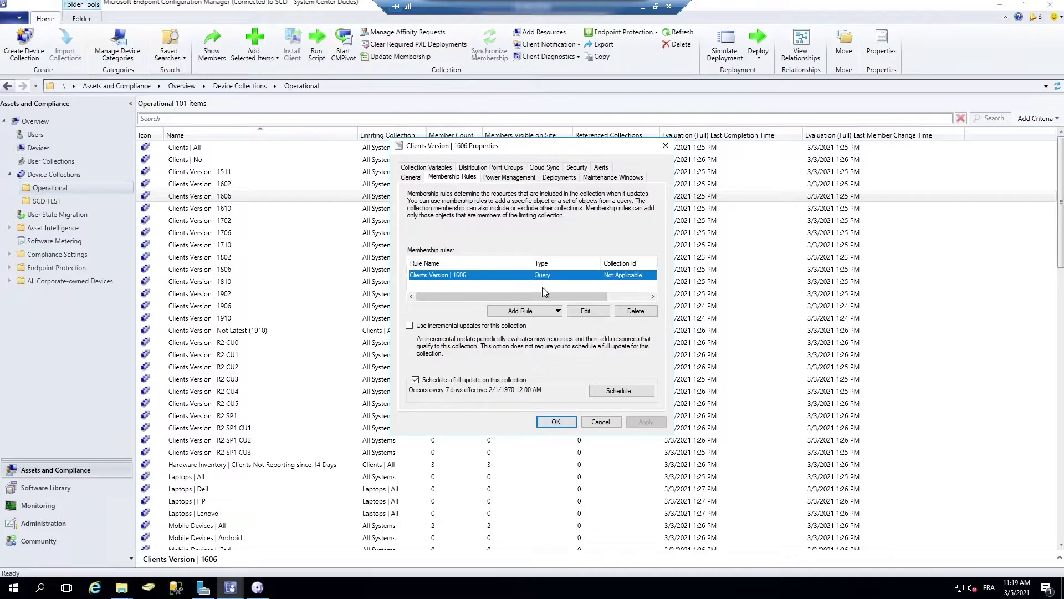
left_click(571, 312)
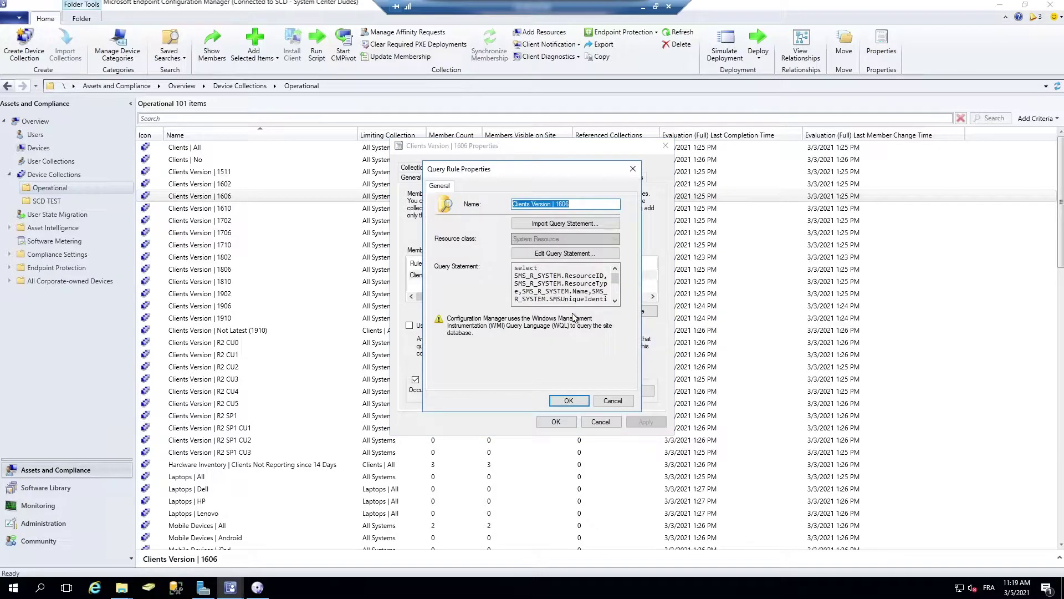
left_click(559, 253)
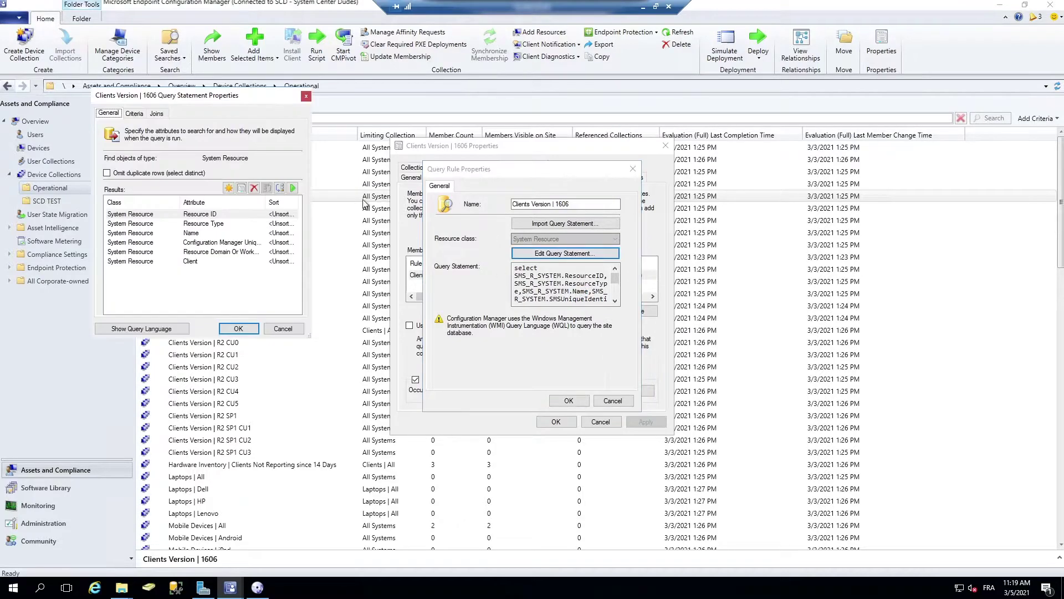
left_click_drag(346, 123, 491, 159)
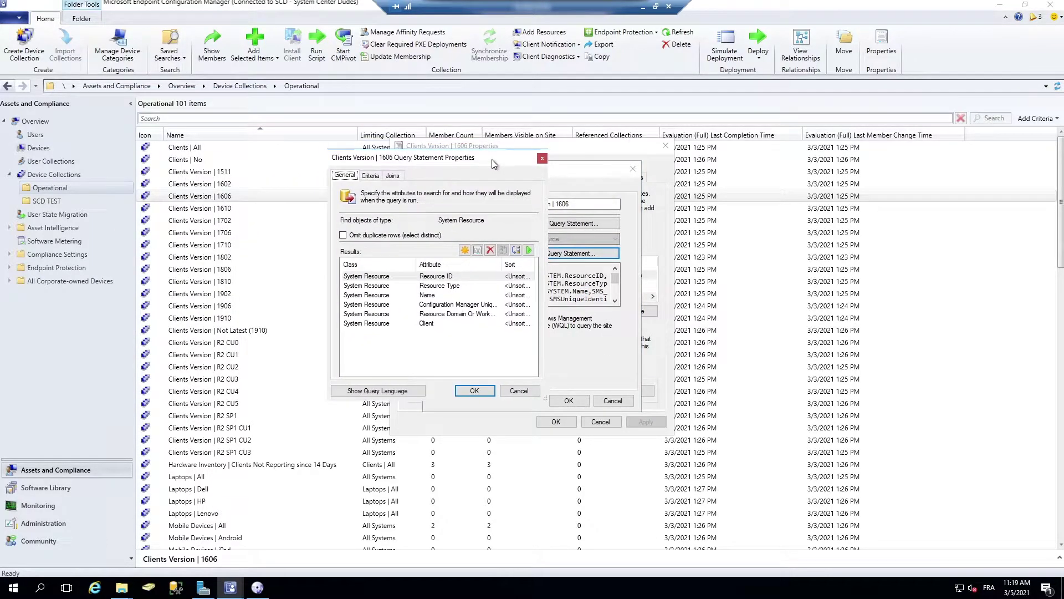
Step: Preview the query results (0 devices), then close the preview and query statement
left_click(529, 250)
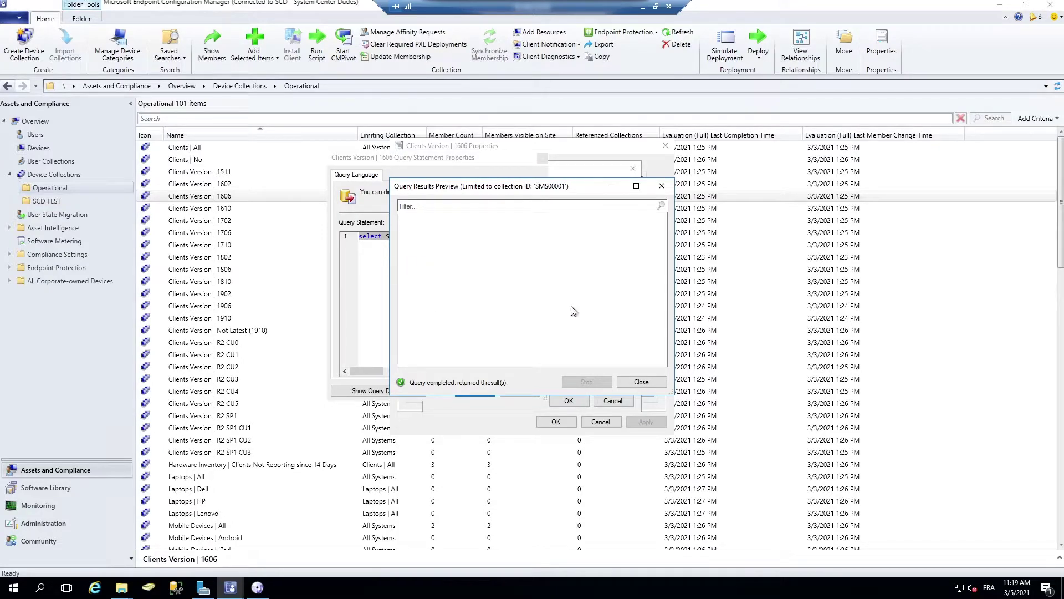
left_click(641, 382)
left_click(519, 390)
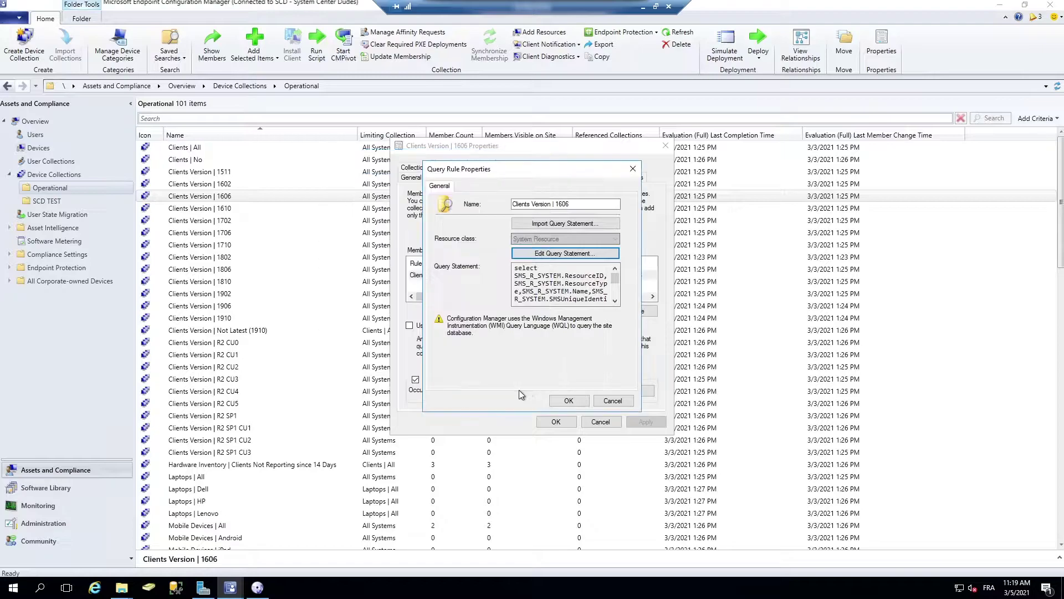
Step: Close the Clients Version | 1606 query rule and collection properties with OK
left_click(612, 401)
left_click(604, 420)
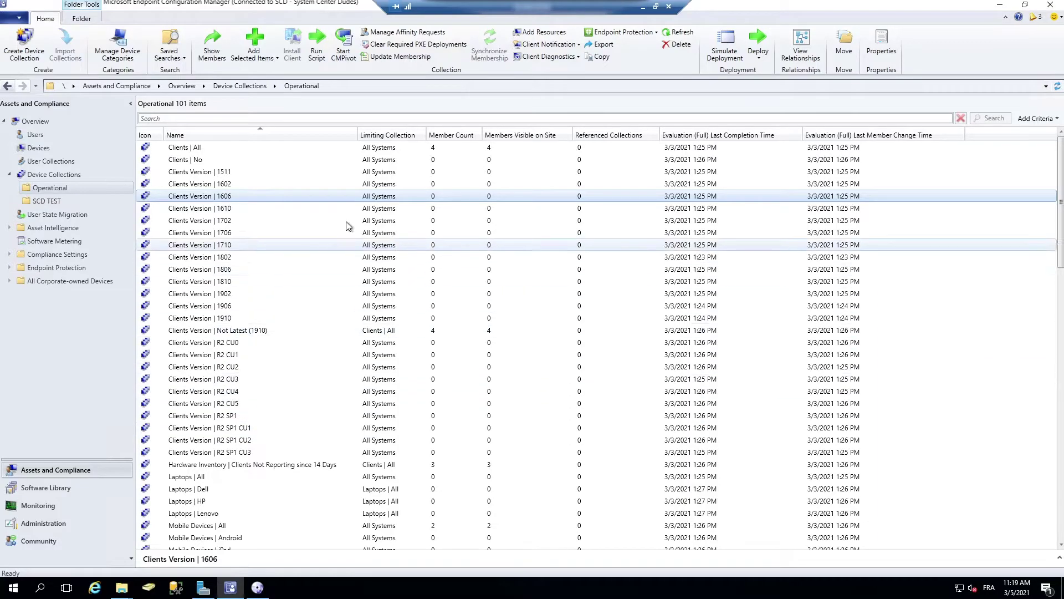
scroll(237, 230, "down", 4)
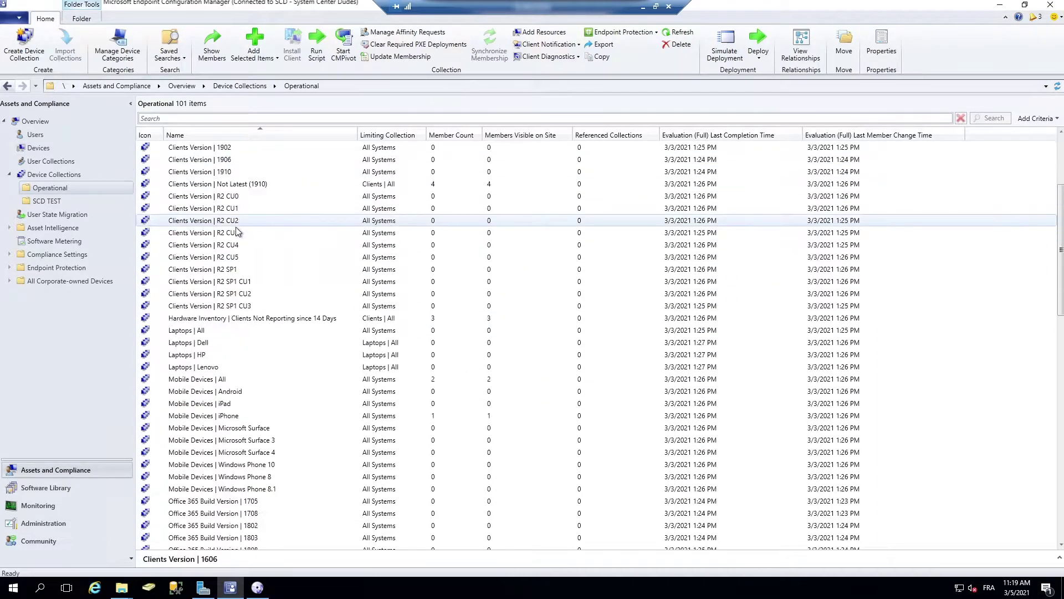
scroll(238, 232, "down", 8)
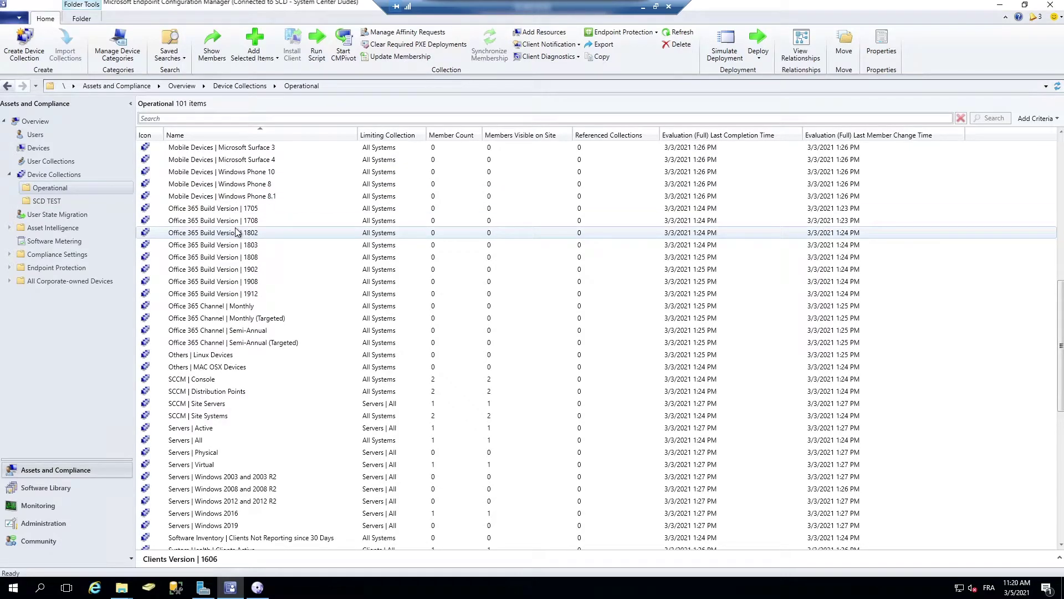
scroll(235, 230, "up", 4)
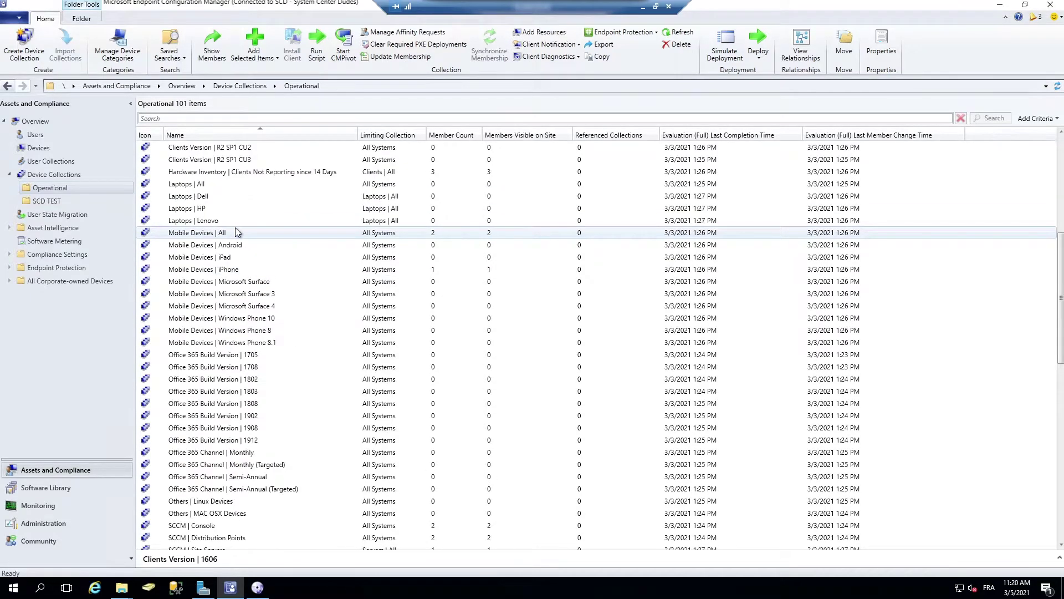
Step: Confirm Laptops | Lenovo is limited to Laptops | All in its properties, then cancel
left_click(258, 221)
right_click(258, 219)
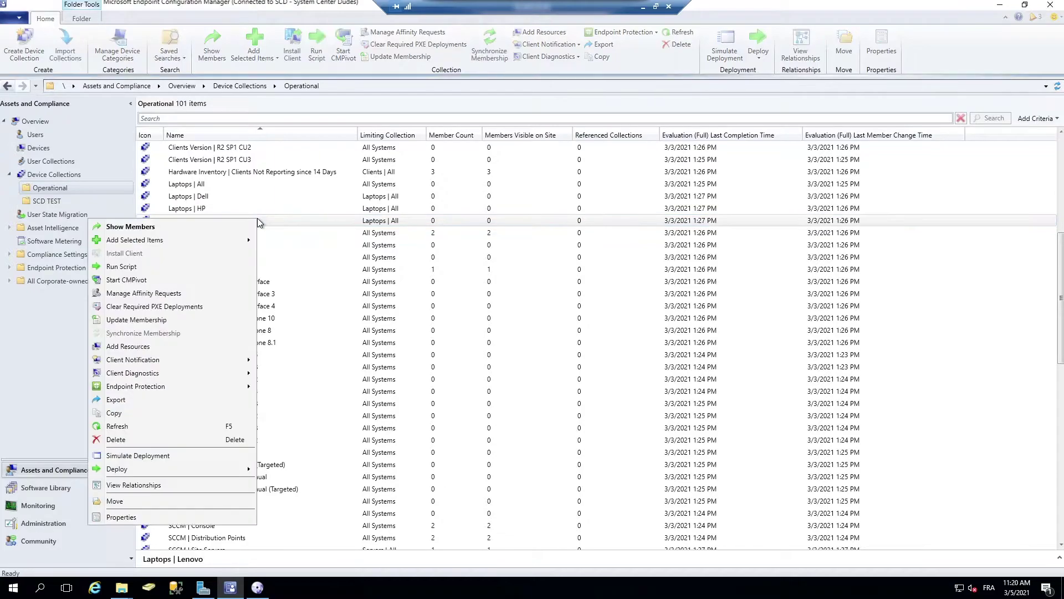
left_click(208, 514)
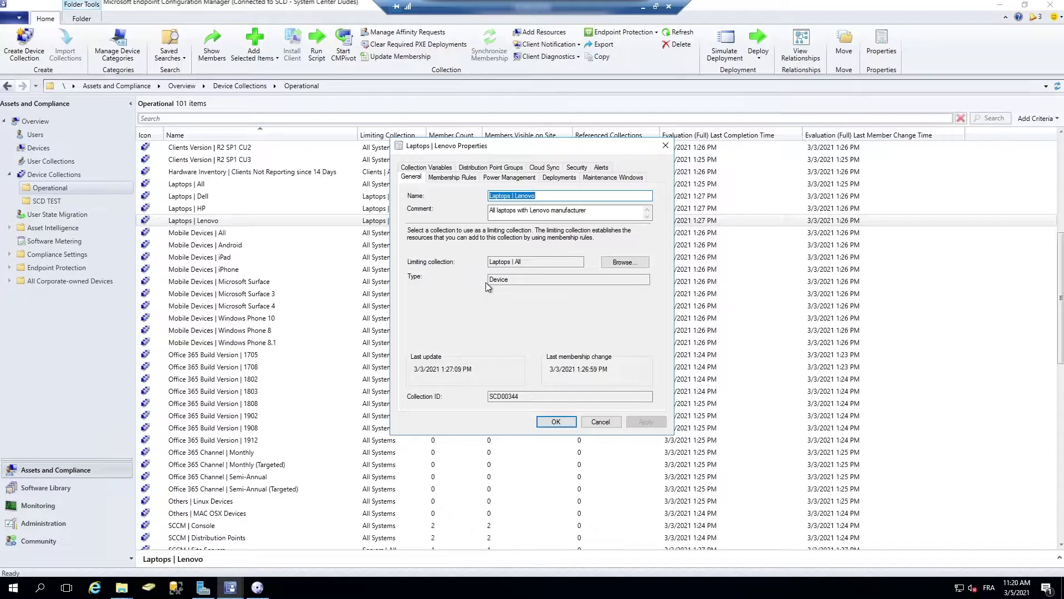
left_click_drag(524, 261, 478, 260)
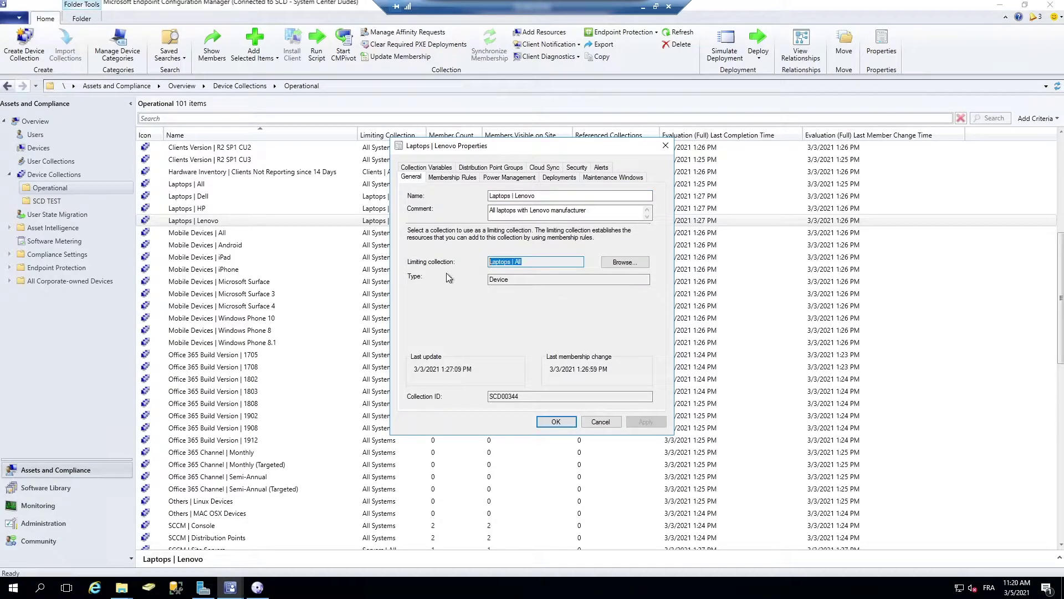
left_click_drag(499, 151, 505, 165)
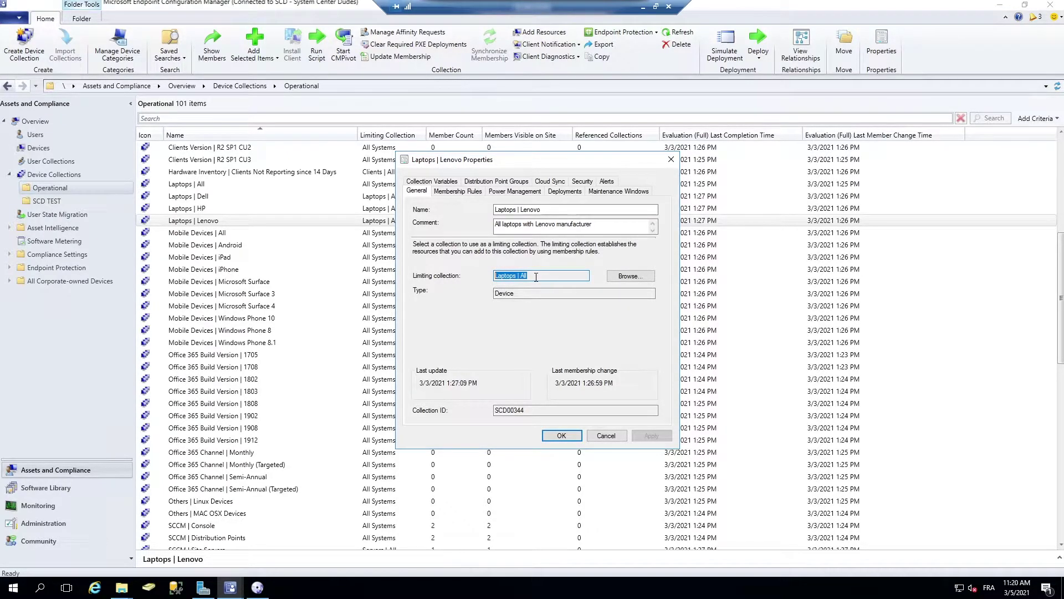
left_click(606, 435)
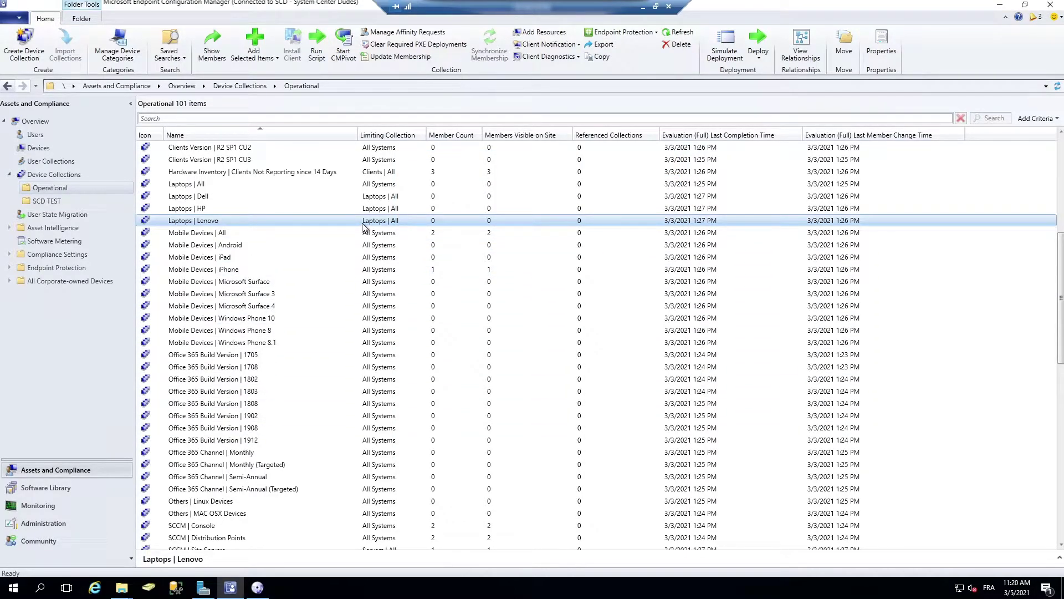
right_click(331, 223)
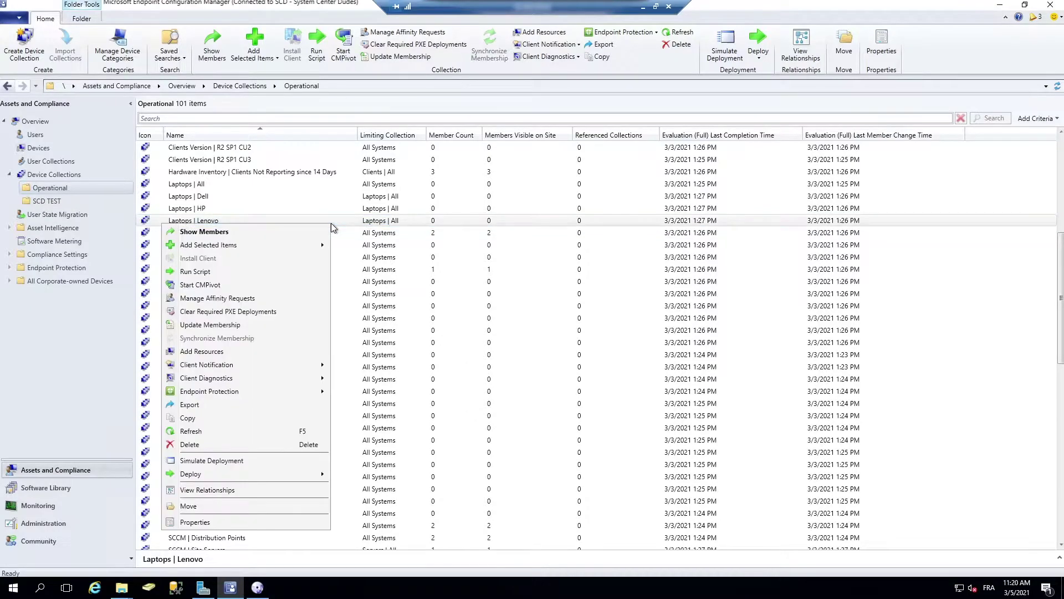
left_click(214, 493)
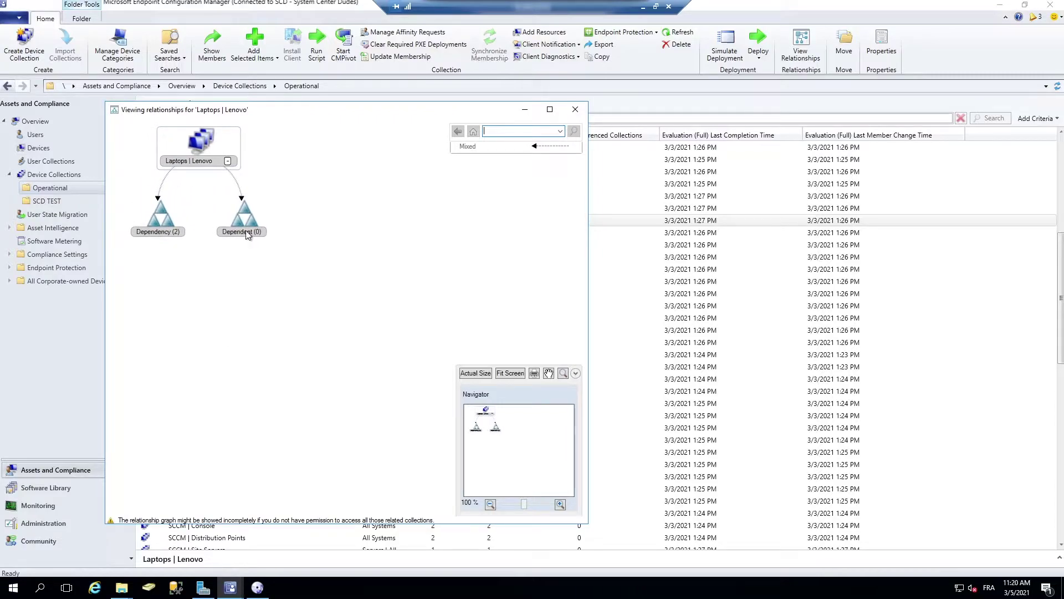
left_click(170, 227)
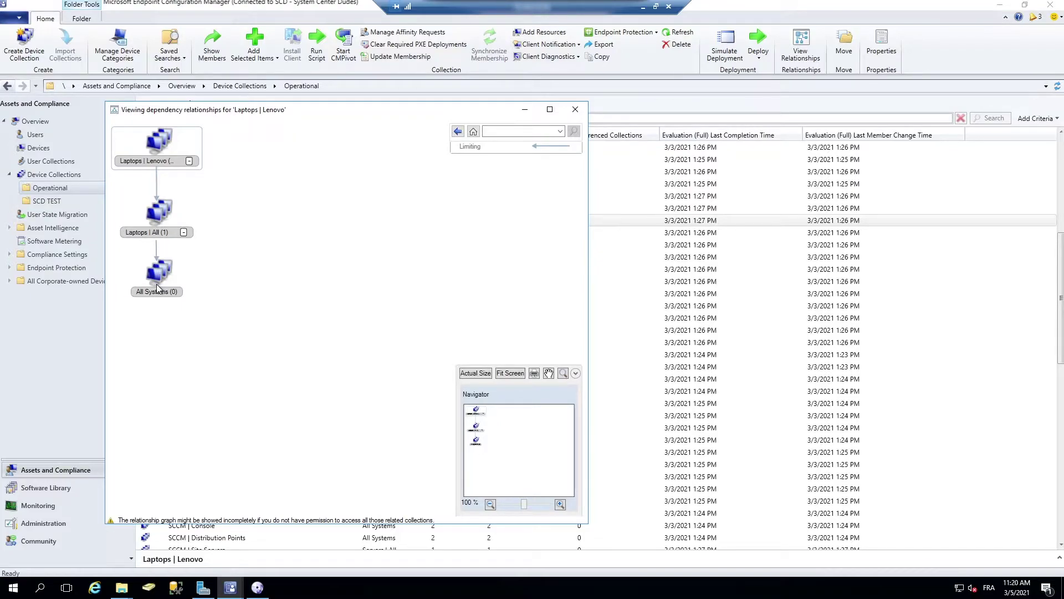
left_click(574, 111)
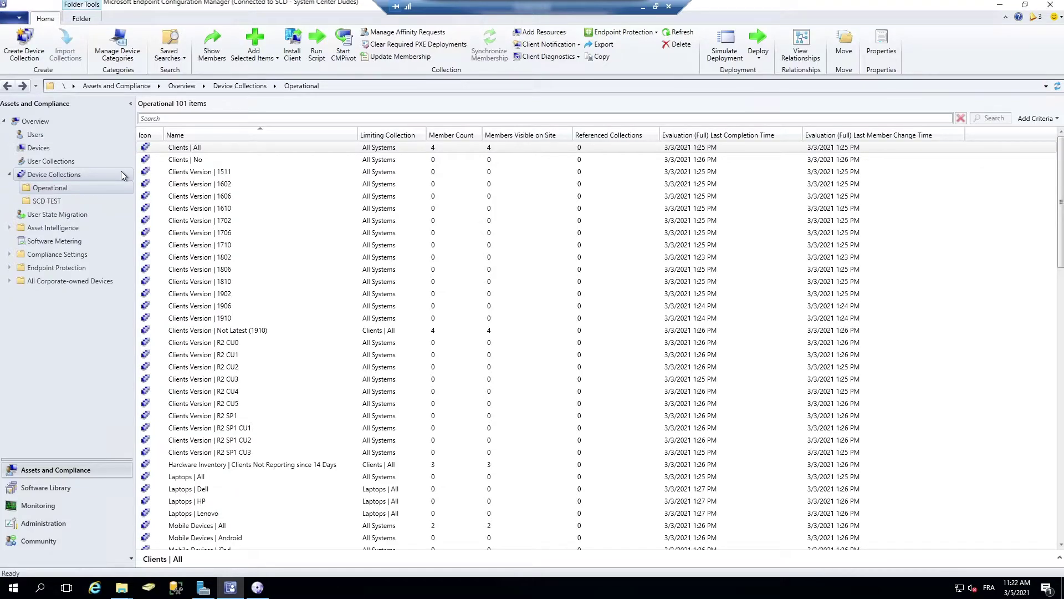
Step: Select the Collections group under Administration > Management Insights > All Insights
left_click(58, 526)
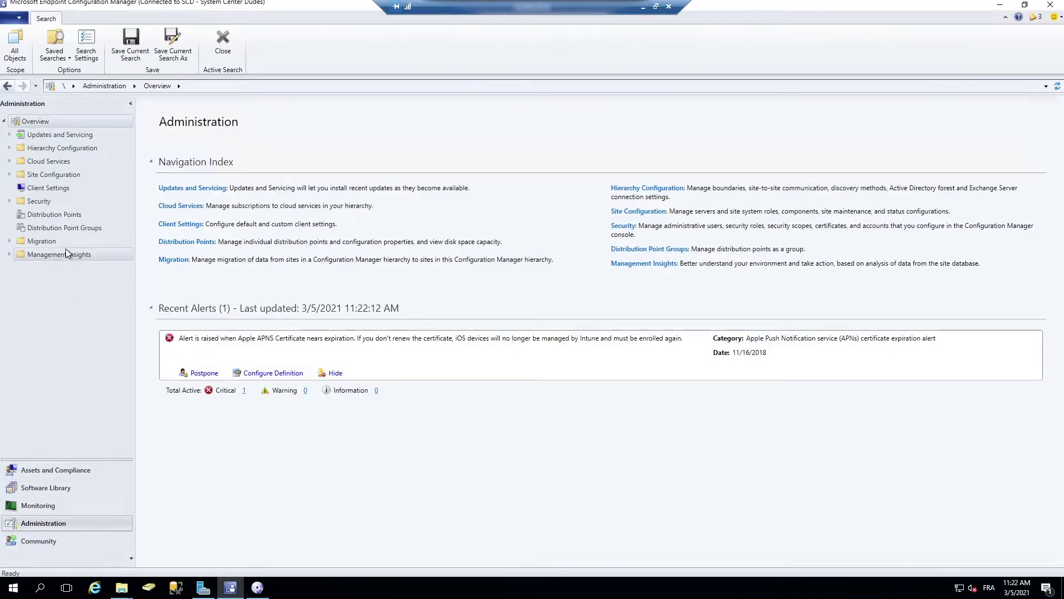
left_click(49, 255)
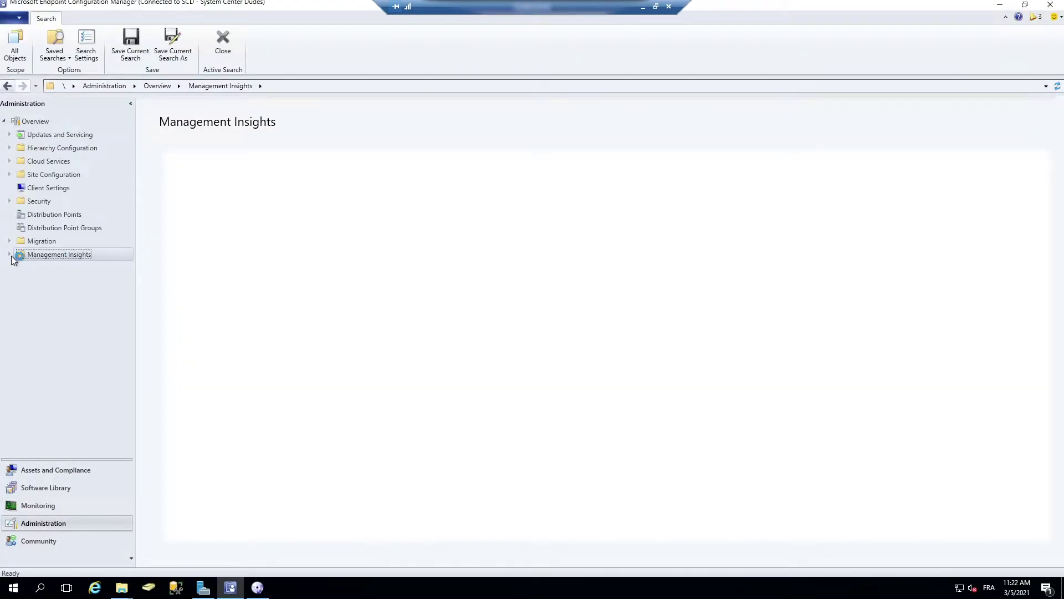
left_click(10, 255)
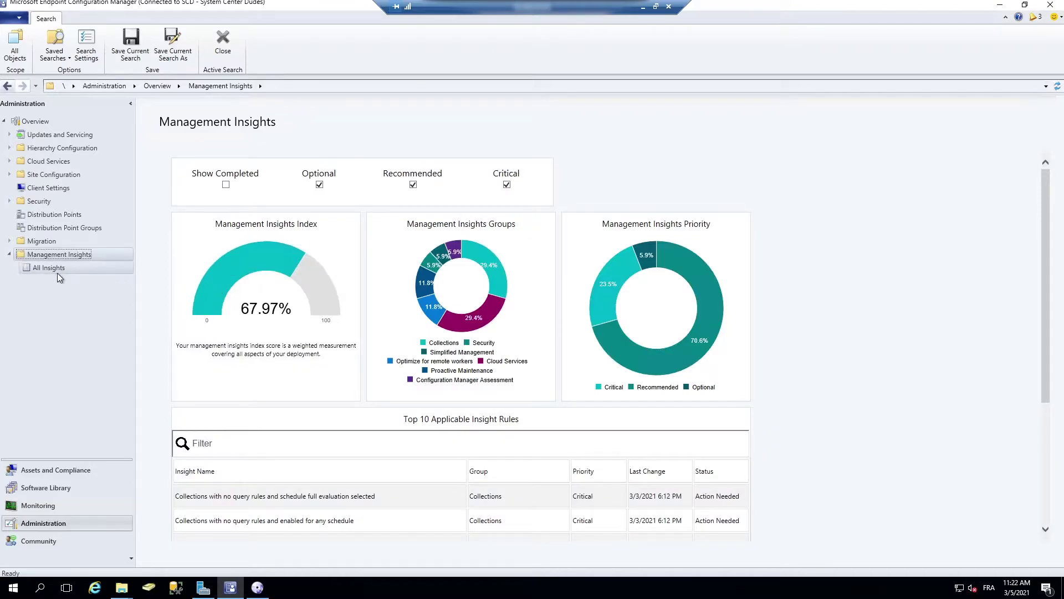
left_click(56, 273)
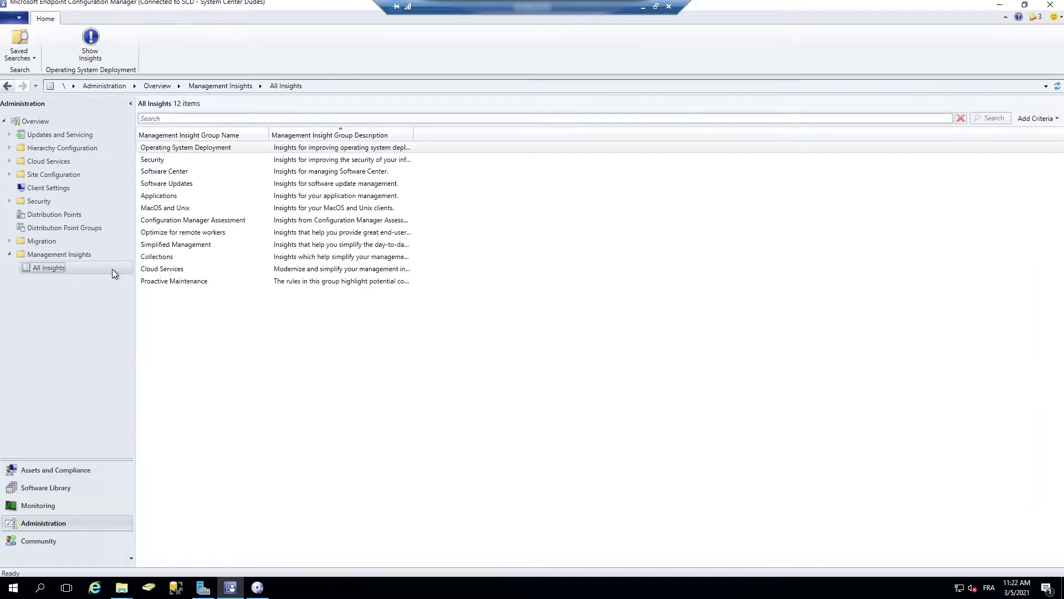
left_click(160, 259)
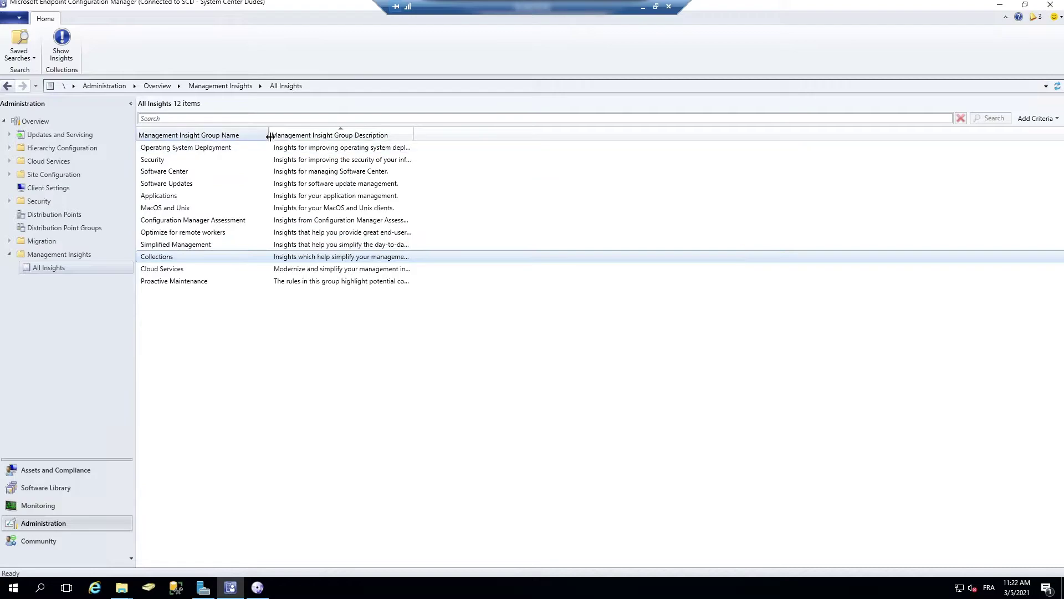
left_click_drag(270, 137, 285, 136)
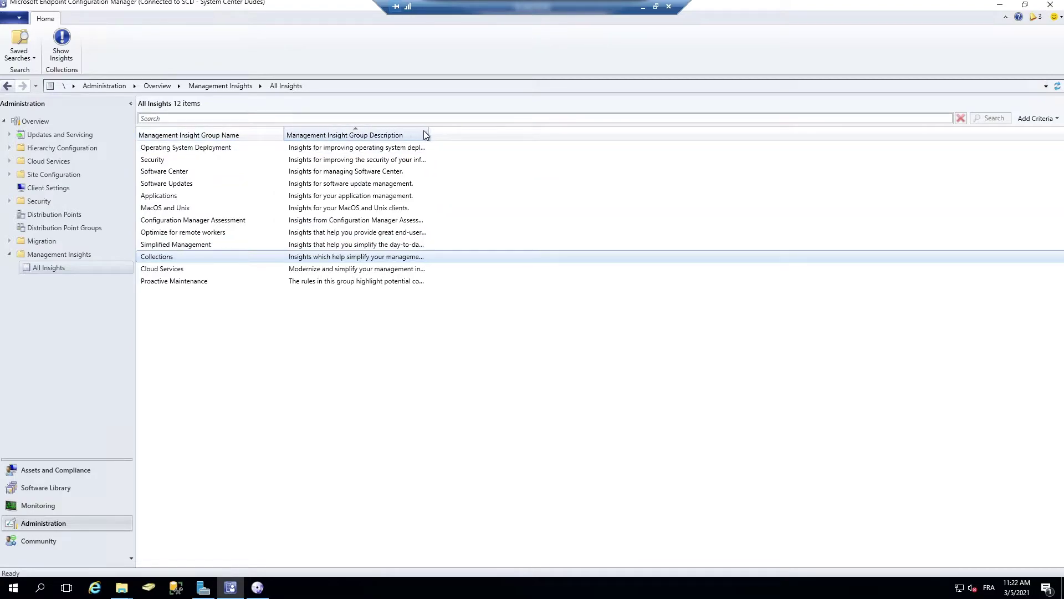
left_click_drag(424, 130, 937, 181)
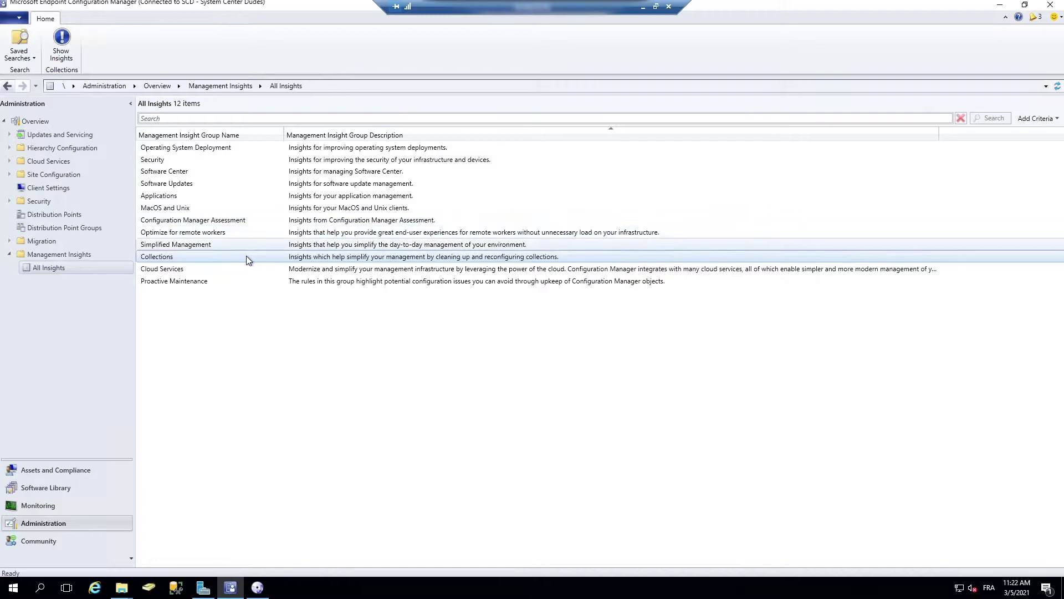
Step: Show the Collections insight rules and widen the Rule column to read them
key("shift+F10")
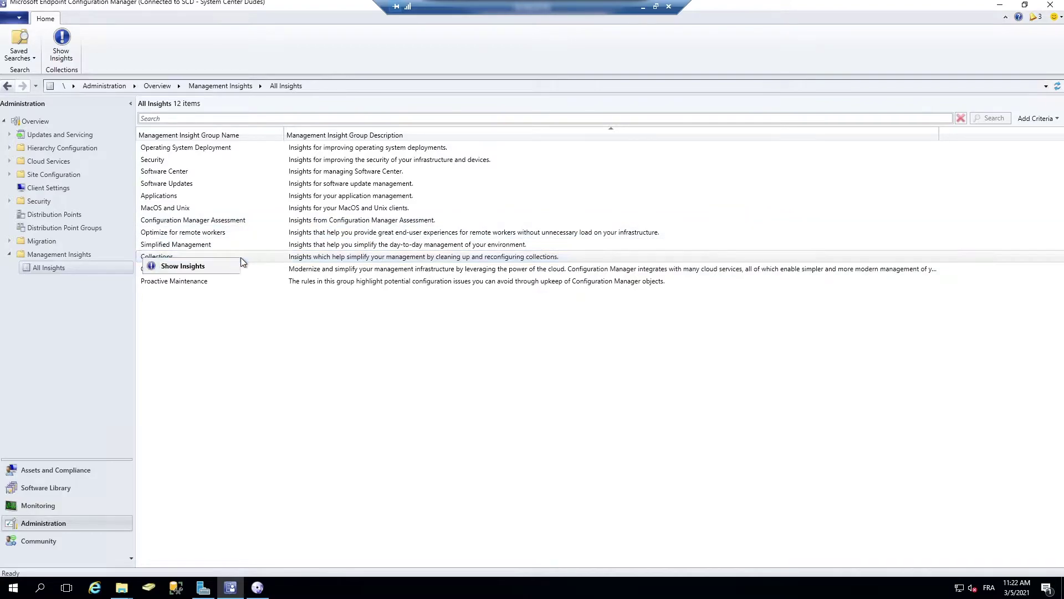
left_click(225, 265)
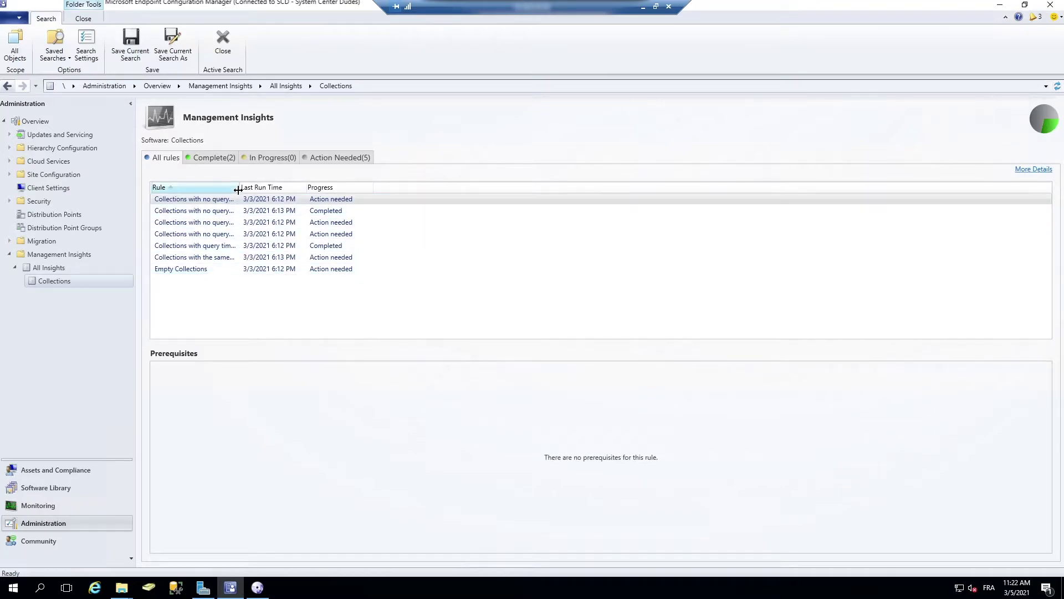
left_click_drag(269, 186, 495, 187)
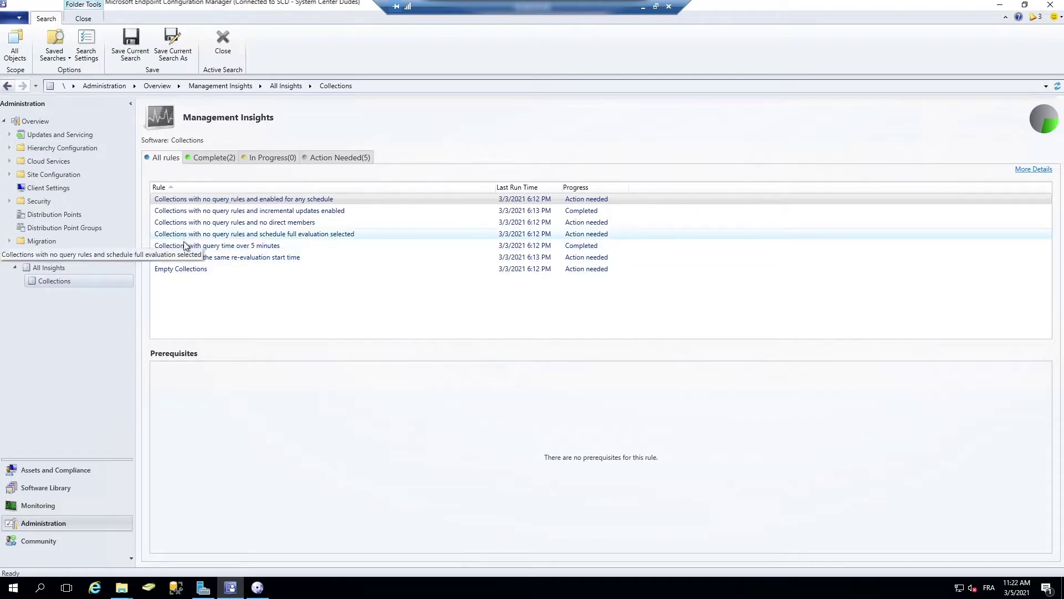
left_click(185, 270)
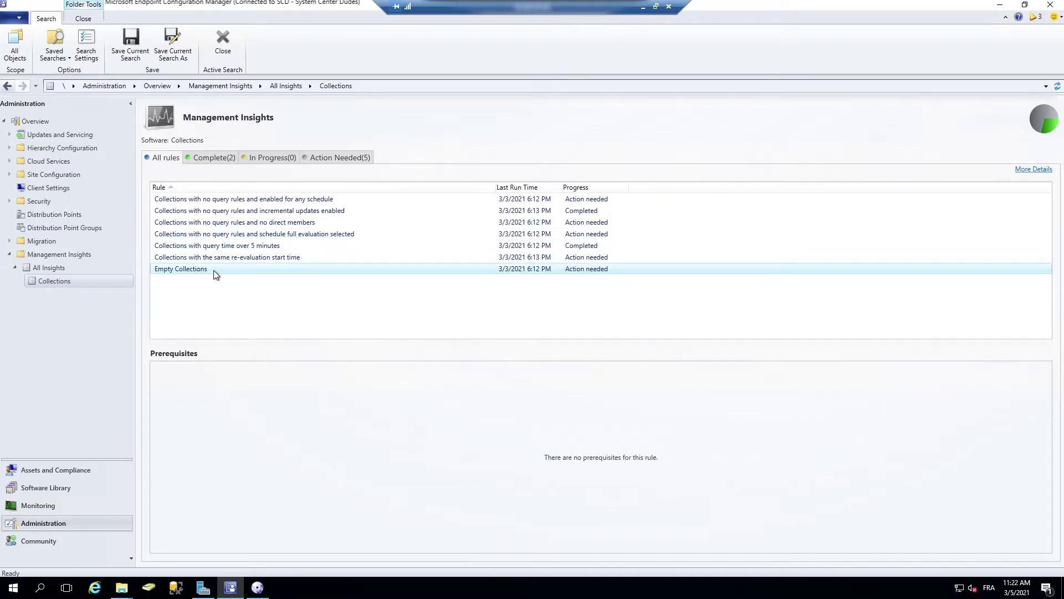
right_click(214, 271)
left_click(201, 293)
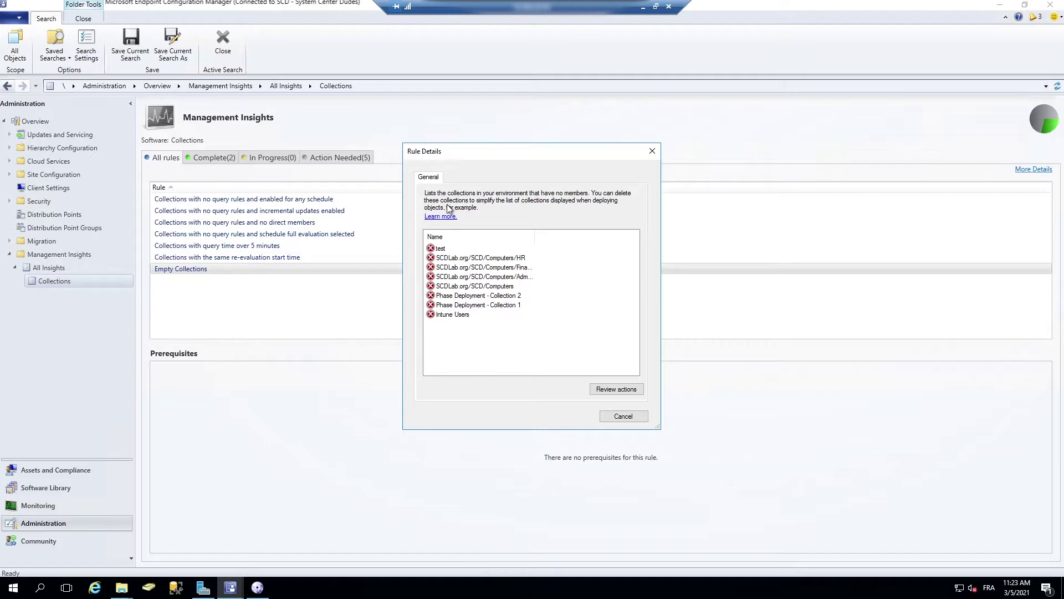
left_click_drag(572, 160, 591, 154)
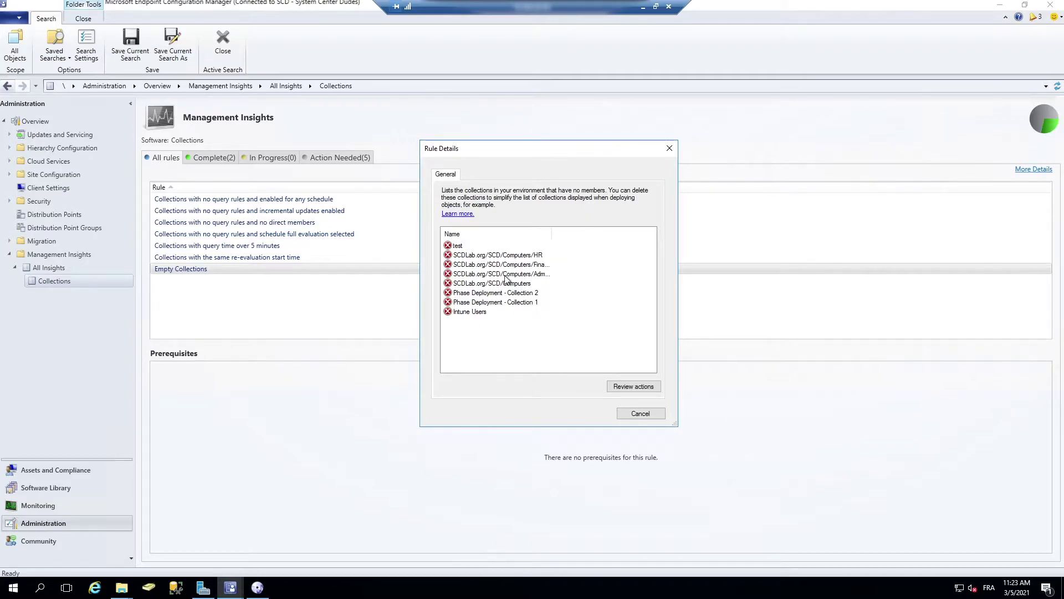
left_click_drag(552, 233, 574, 233)
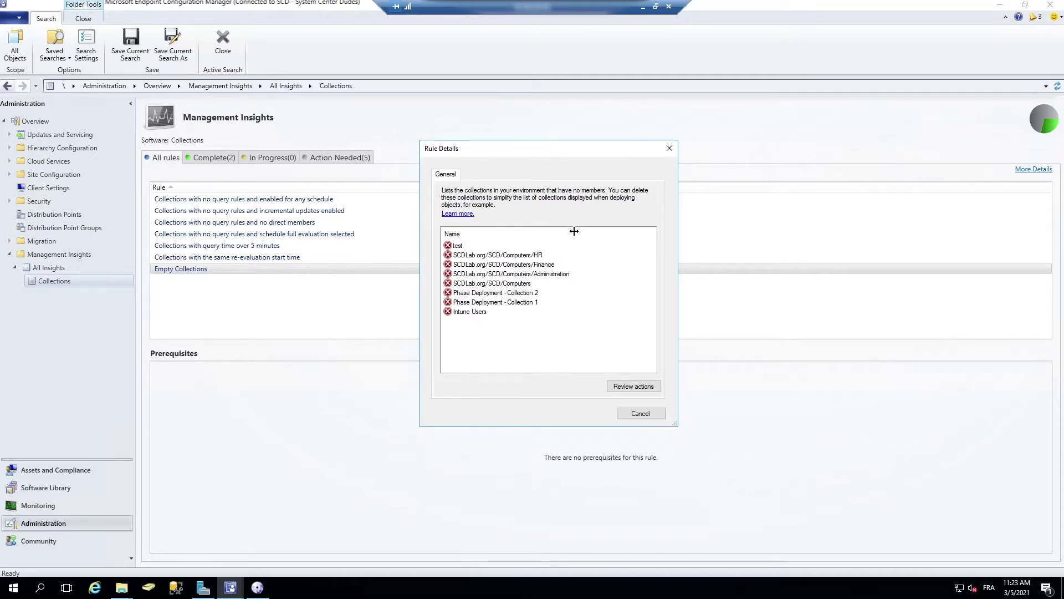
left_click(469, 255)
left_click(470, 264)
left_click(475, 273)
left_click(477, 292)
left_click(478, 303)
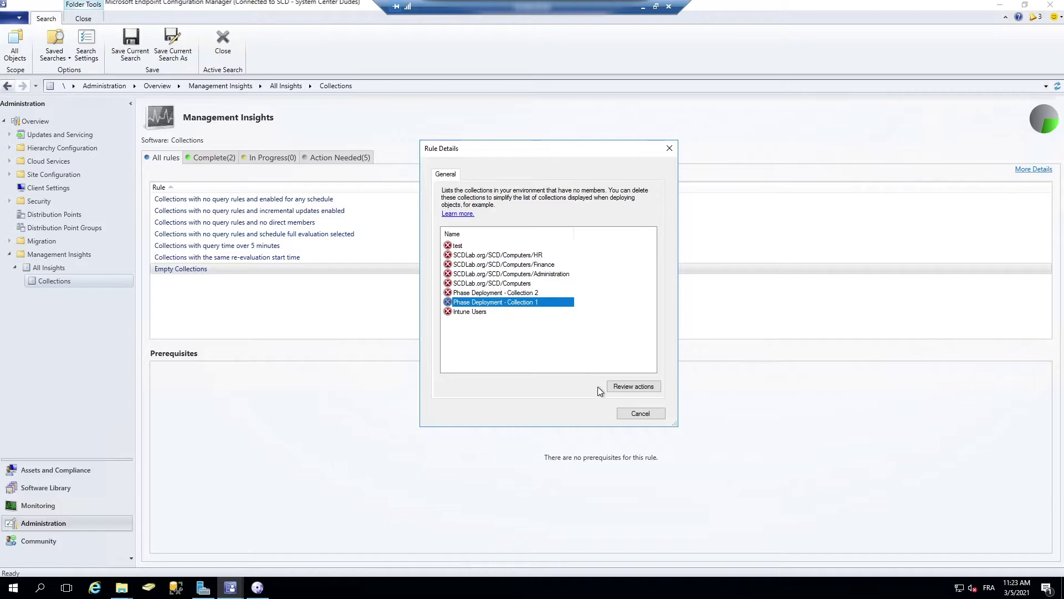
left_click(639, 415)
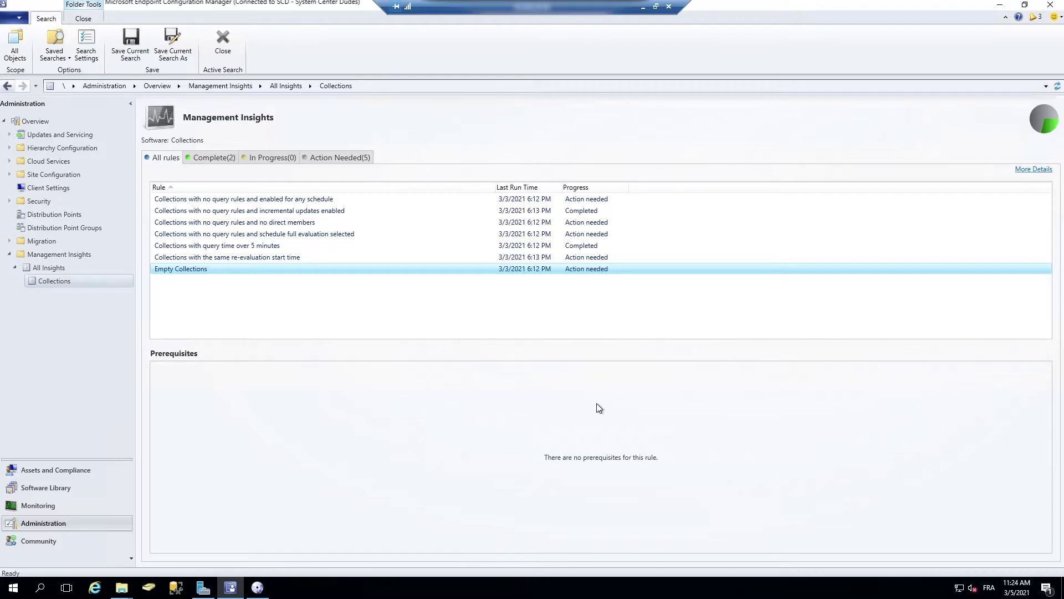
Step: View the Clients Version | 1511 membership update schedule, then cancel both dialogs unchanged
left_click(72, 471)
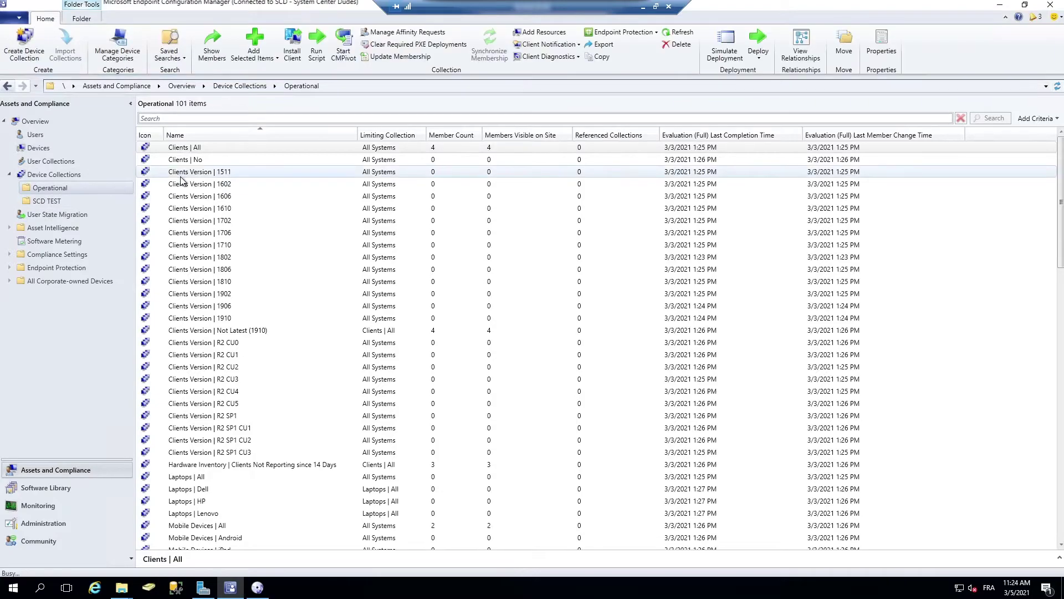
right_click(181, 175)
left_click(108, 480)
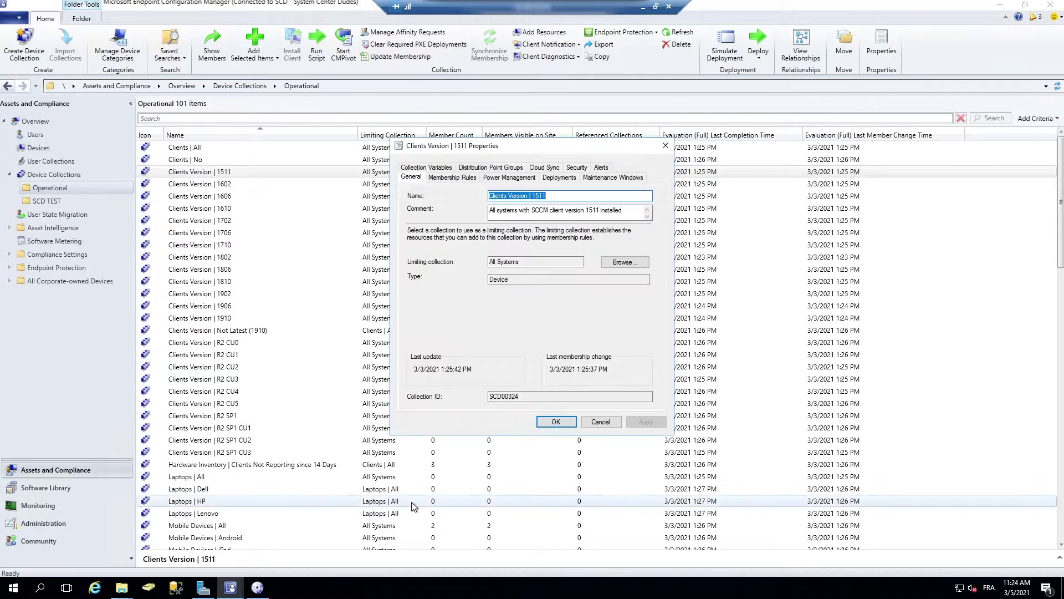
left_click(452, 177)
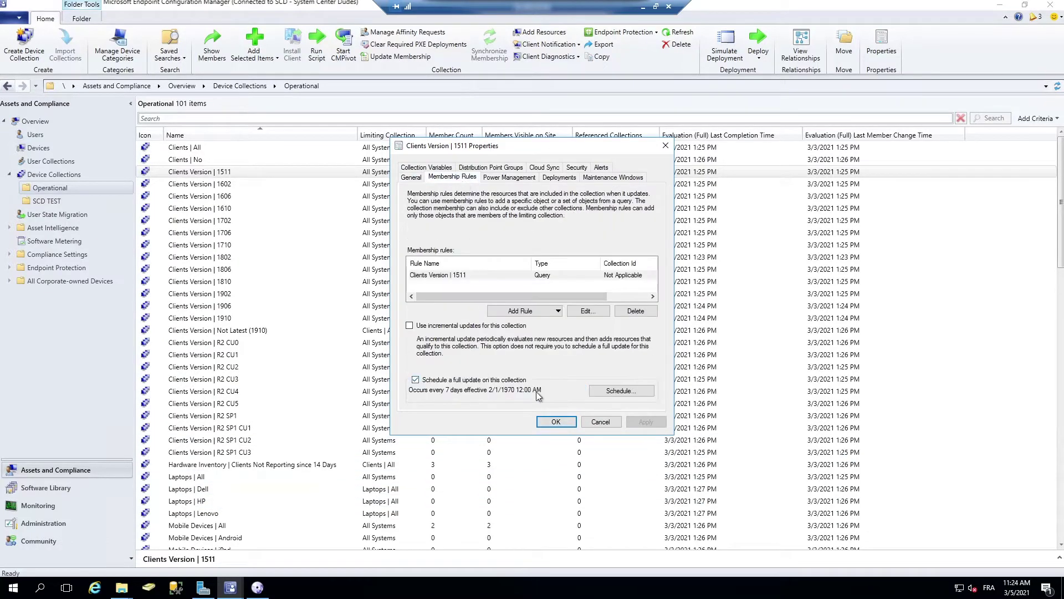
left_click(604, 394)
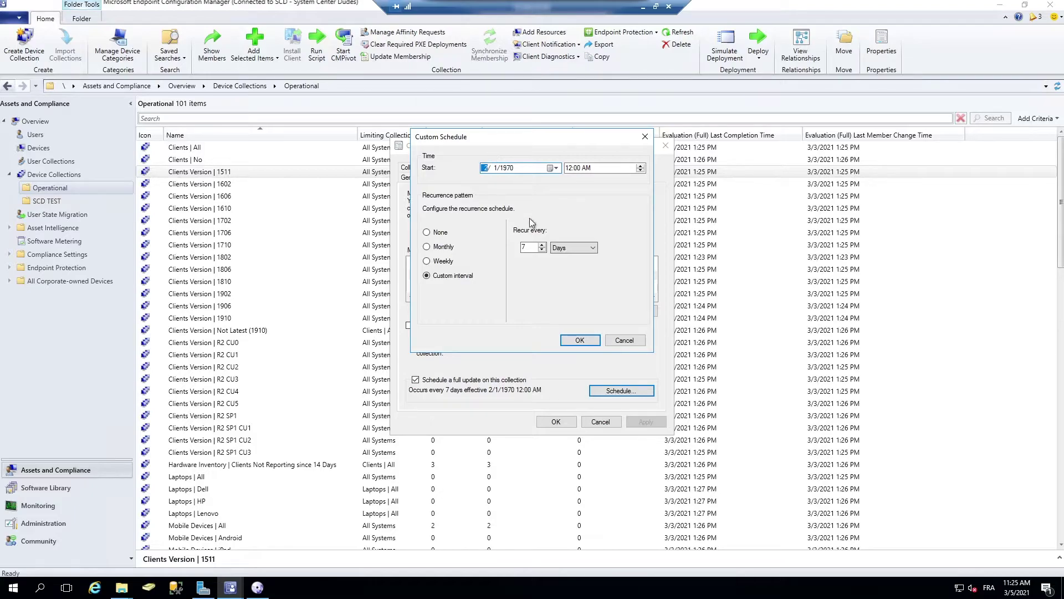
left_click(624, 339)
left_click(619, 417)
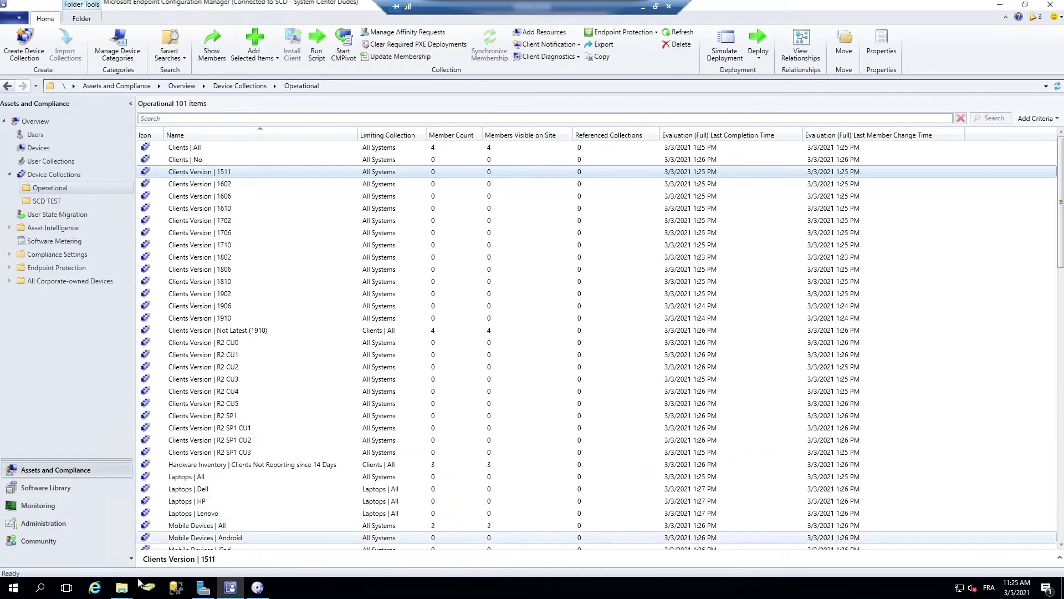
Step: Run the Collection Cleanup 1.1 script with PowerShell from the scripts folder
left_click(119, 590)
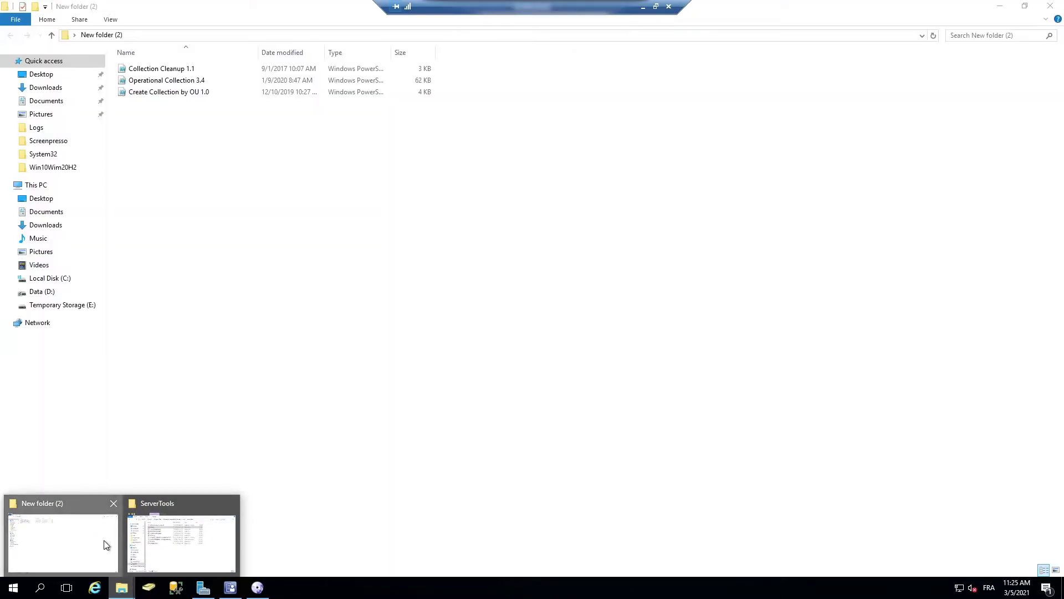
left_click(107, 545)
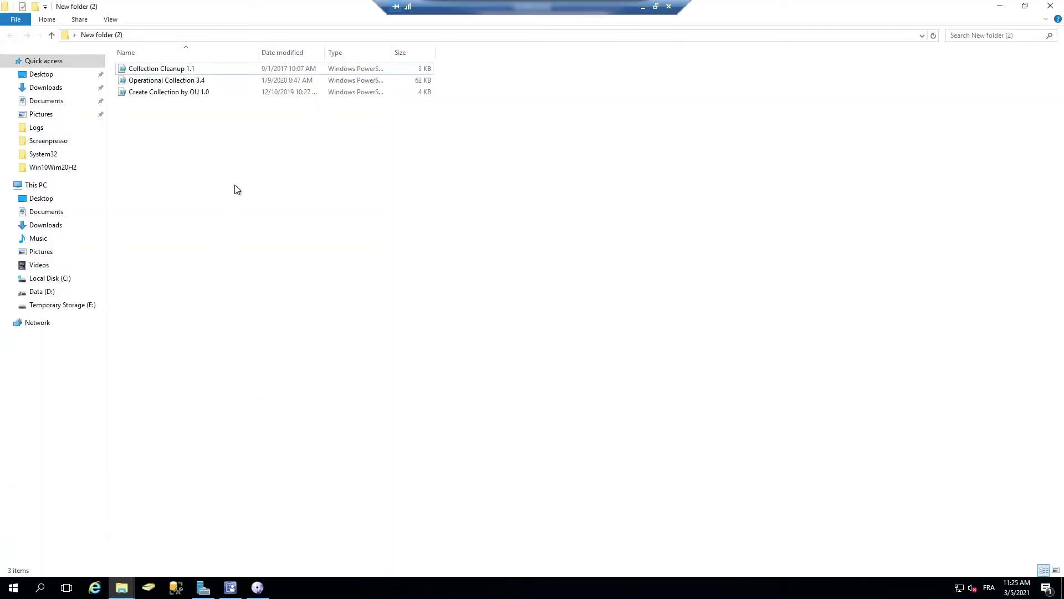
left_click(231, 69)
right_click(231, 69)
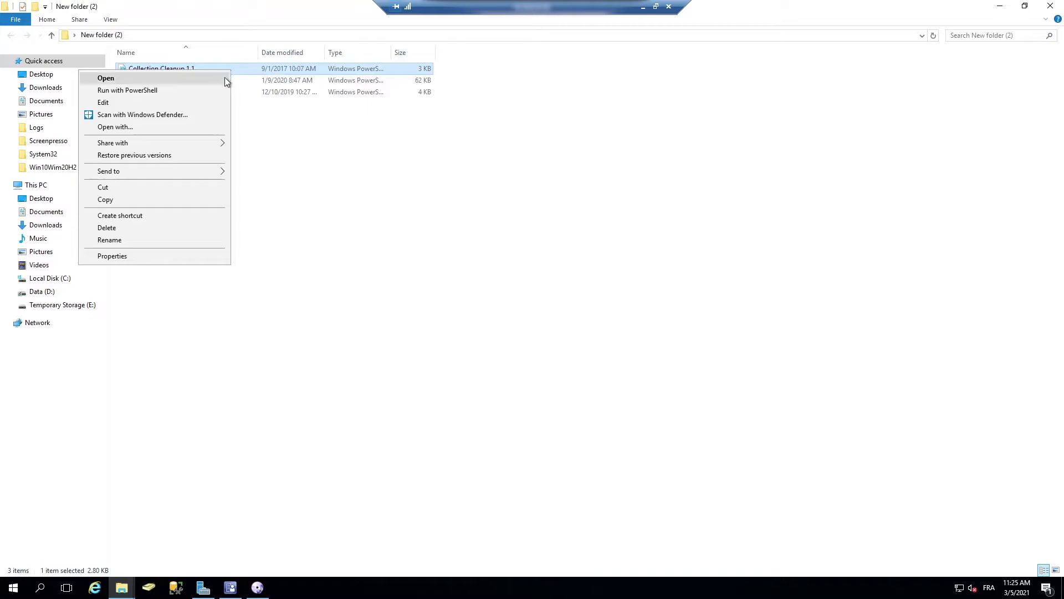
left_click(213, 92)
Step: Answer the cleanup prompts, typing n to keep Phase Deployment - Collection 2
left_click_drag(347, 143, 389, 96)
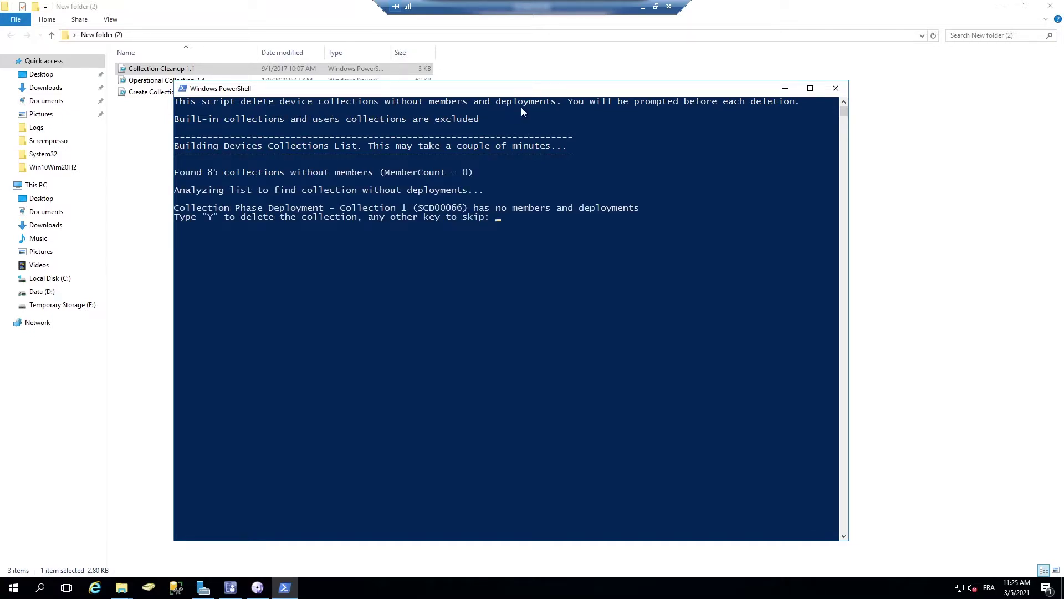
mouse_move(535, 83)
left_mouse_down()
mouse_move(538, 107)
mouse_move(546, 100)
left_mouse_up()
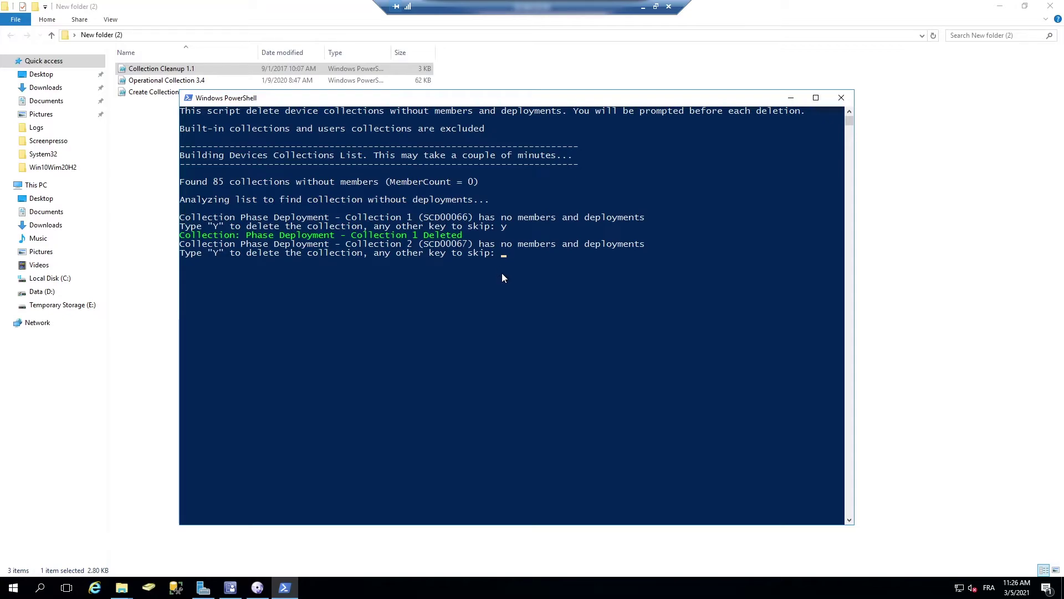
type("n")
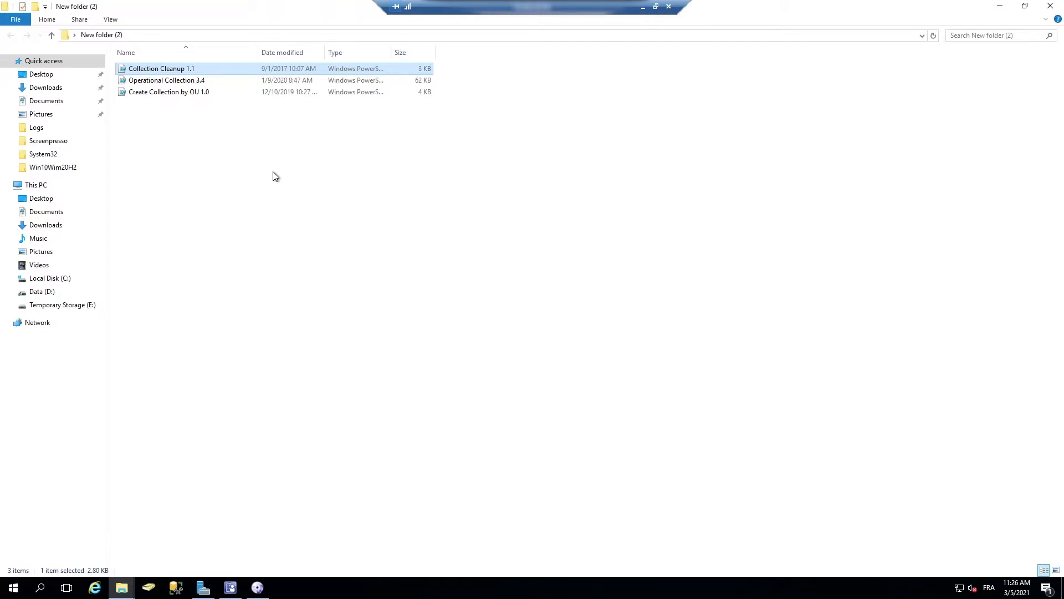
Step: Run Create Collection by OU 1.0 with PowerShell and centre its window listing the OUs
right_click(194, 92)
left_click(184, 110)
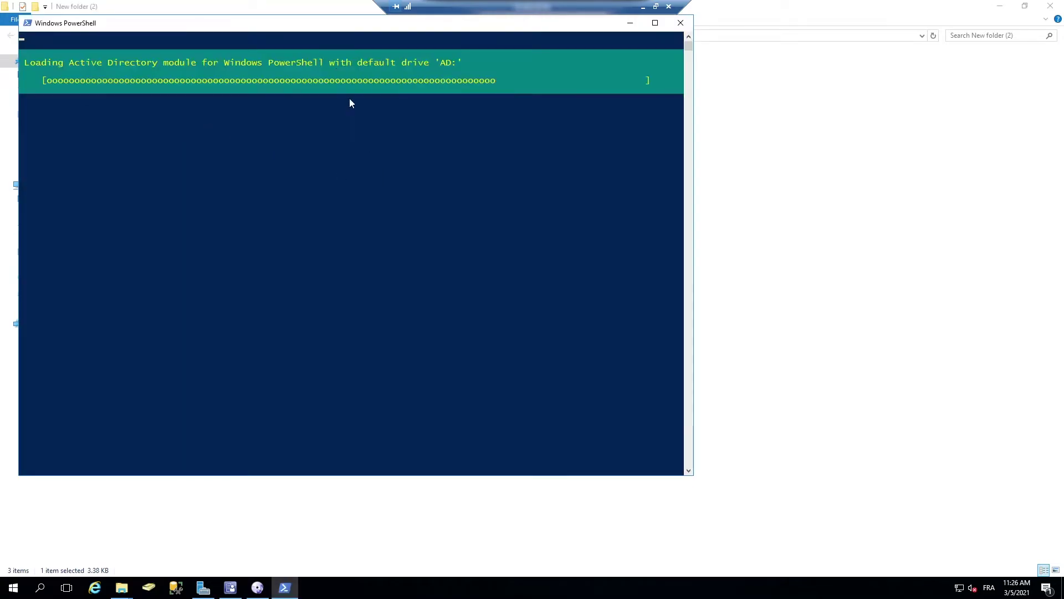
left_click_drag(321, 30, 509, 84)
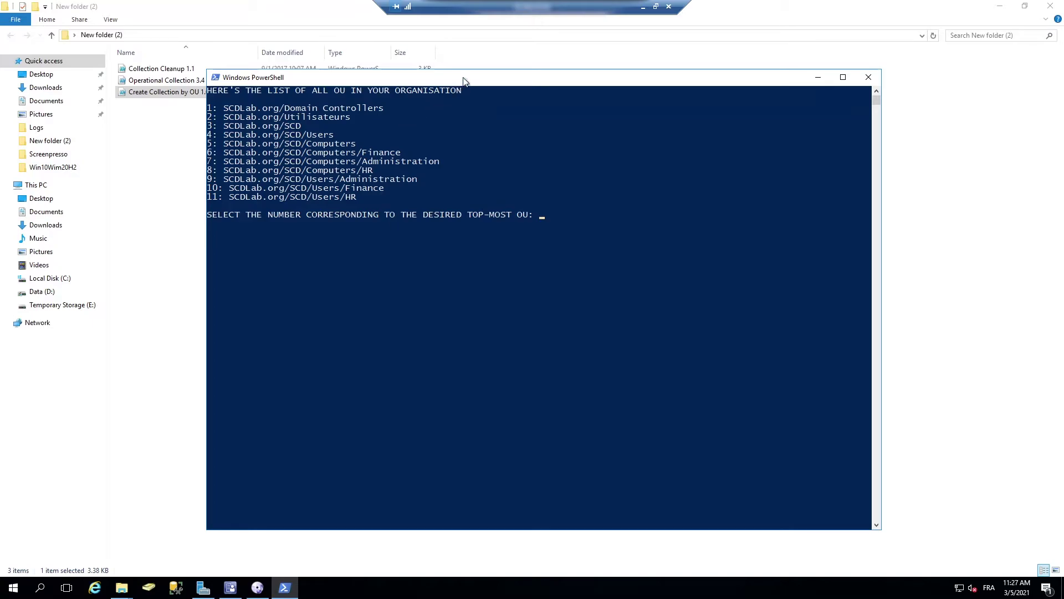
left_click_drag(467, 76, 476, 79)
Step: Inspect the SCD TEST Administration collection's OU query rule path, then cancel its properties
left_click(230, 587)
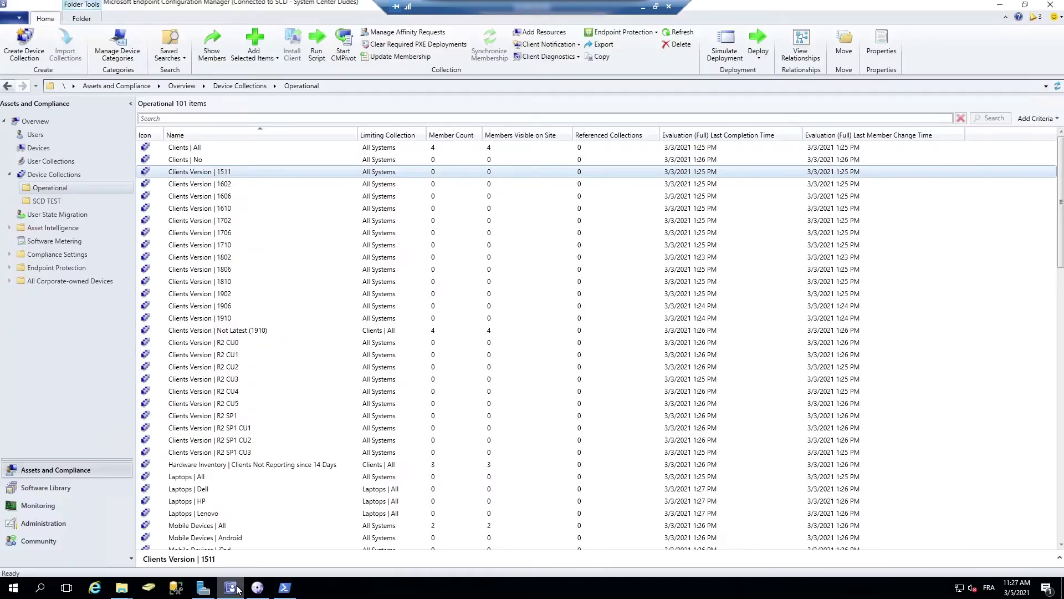
left_click(56, 200)
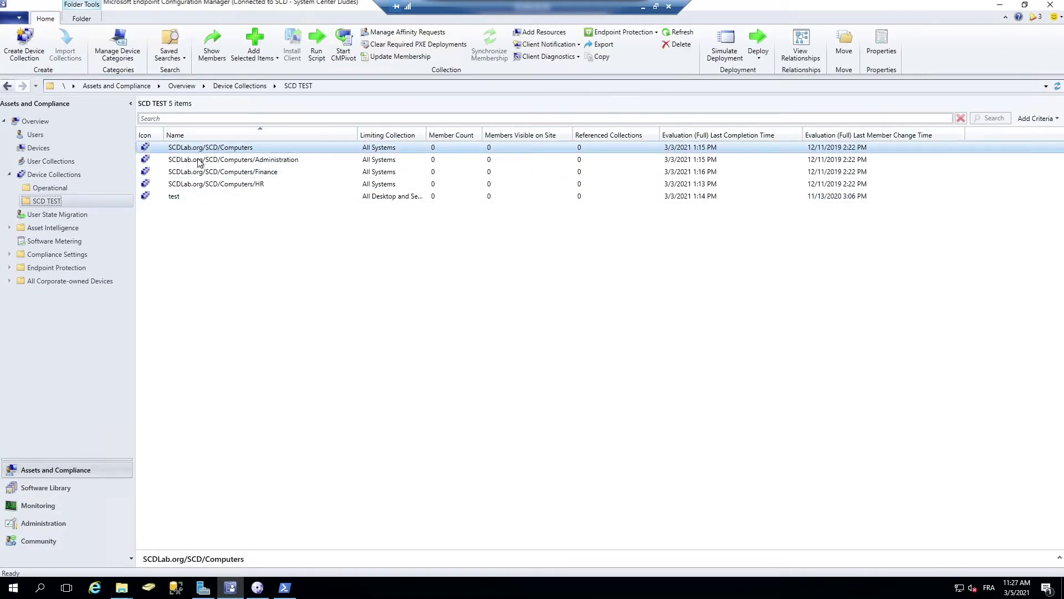
right_click(284, 163)
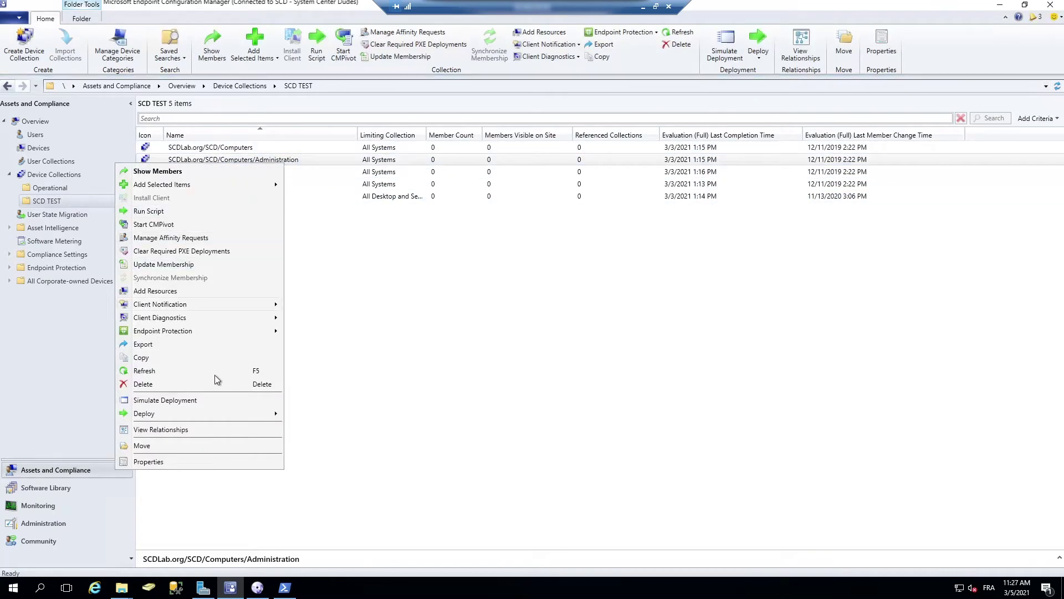
left_click(209, 462)
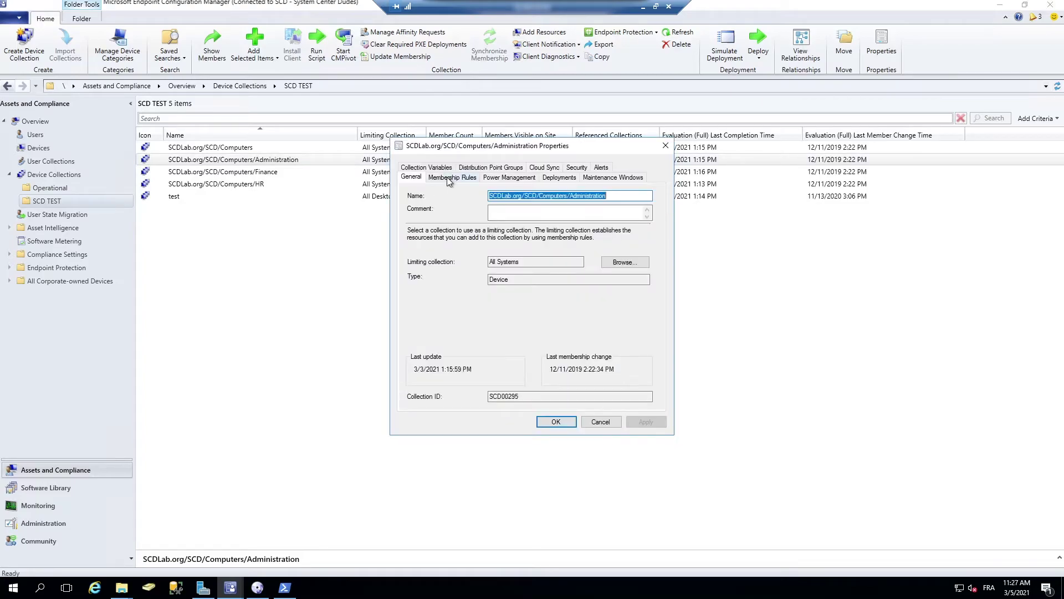
left_click(451, 176)
double_click(467, 275)
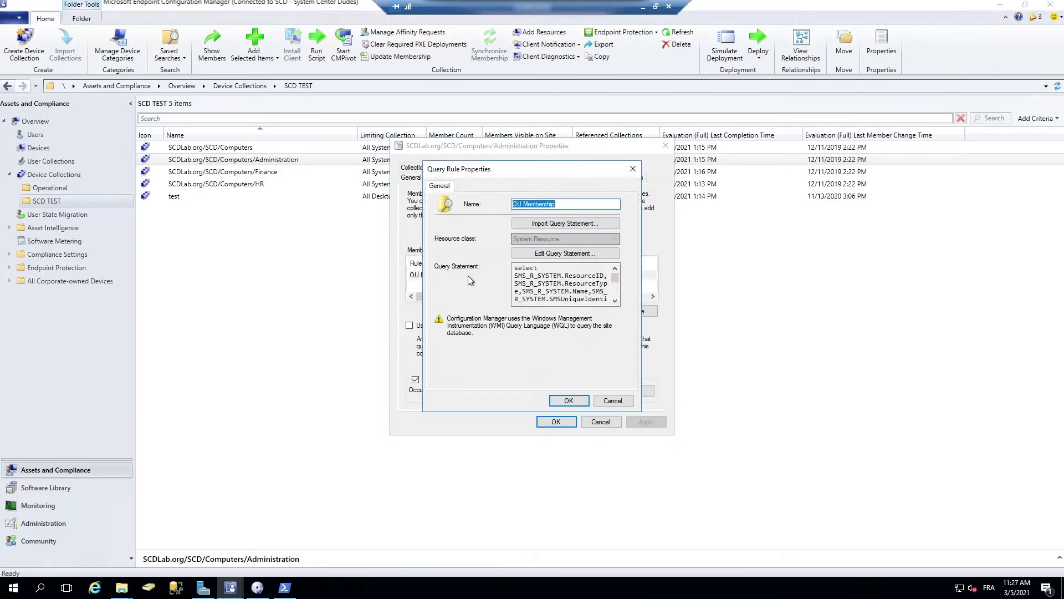
left_click_drag(514, 267, 537, 331)
left_click_drag(515, 291, 538, 336)
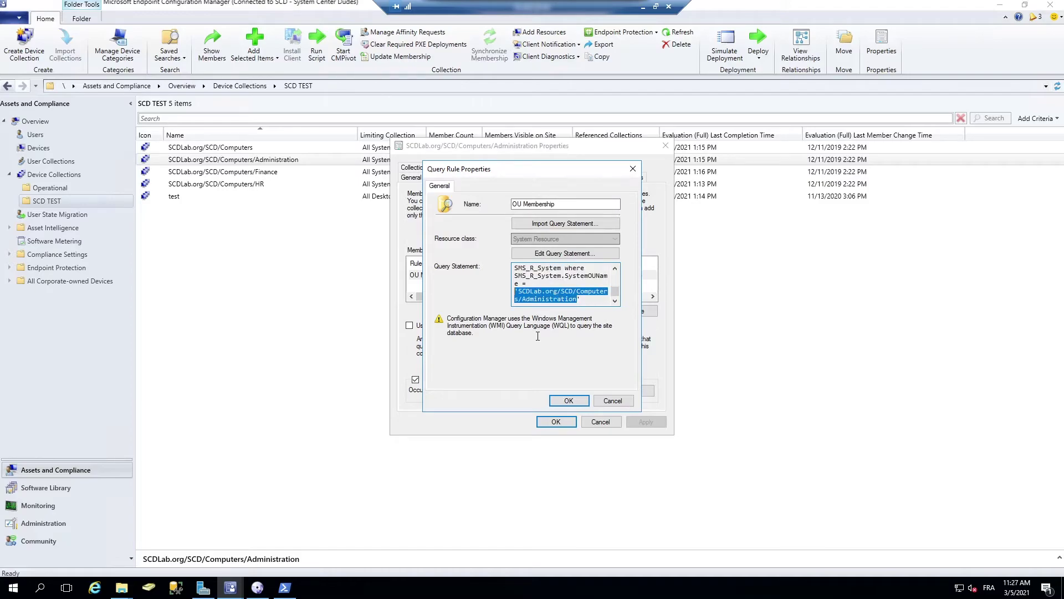
left_click(617, 404)
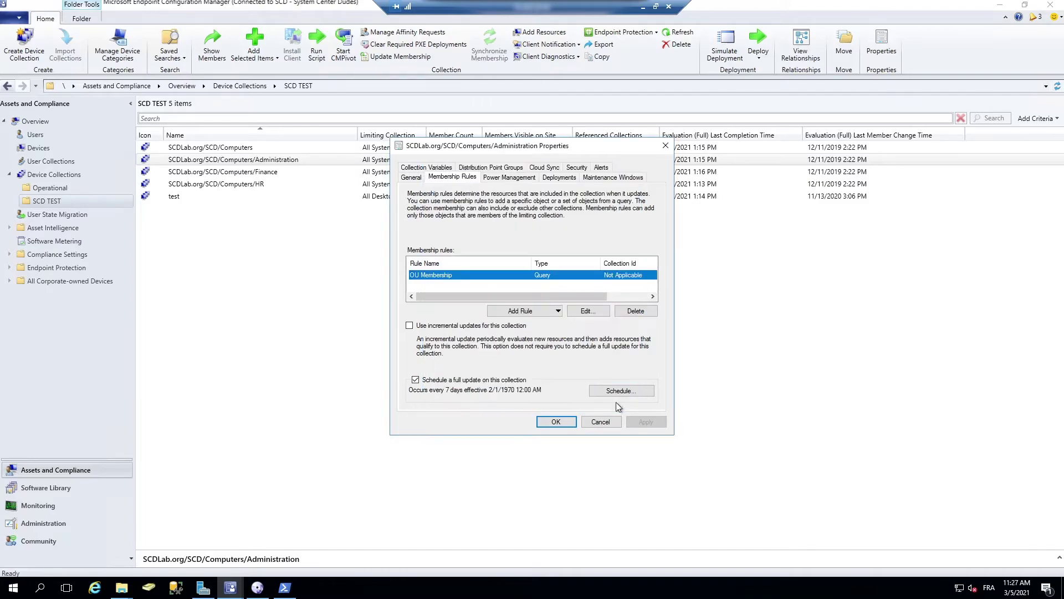
left_click(612, 422)
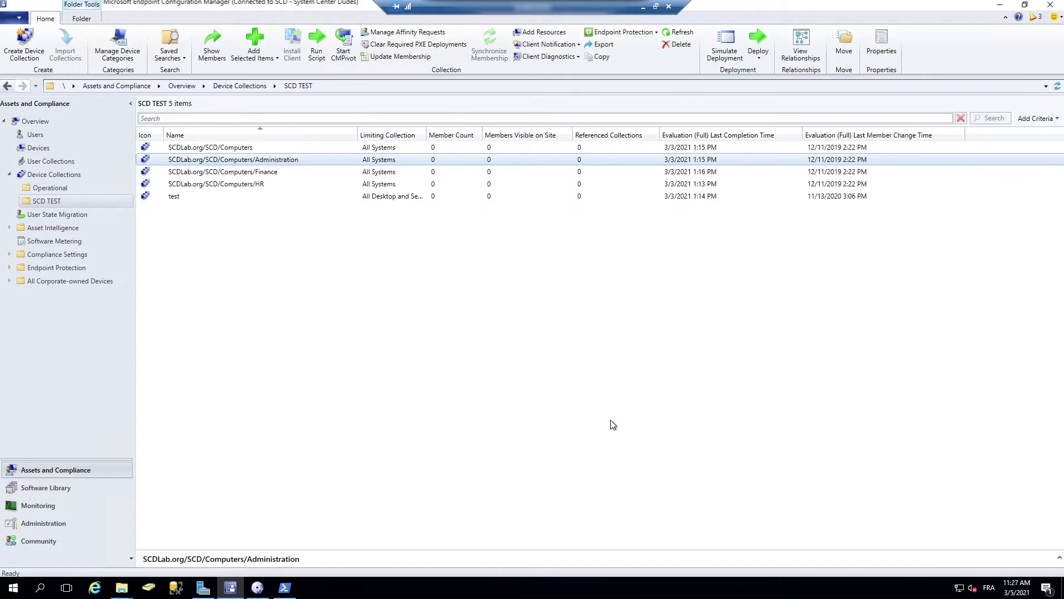
Step: Stop the OU script with Ctrl+C and enlarge the Administration collection's summary pane
left_click(294, 589)
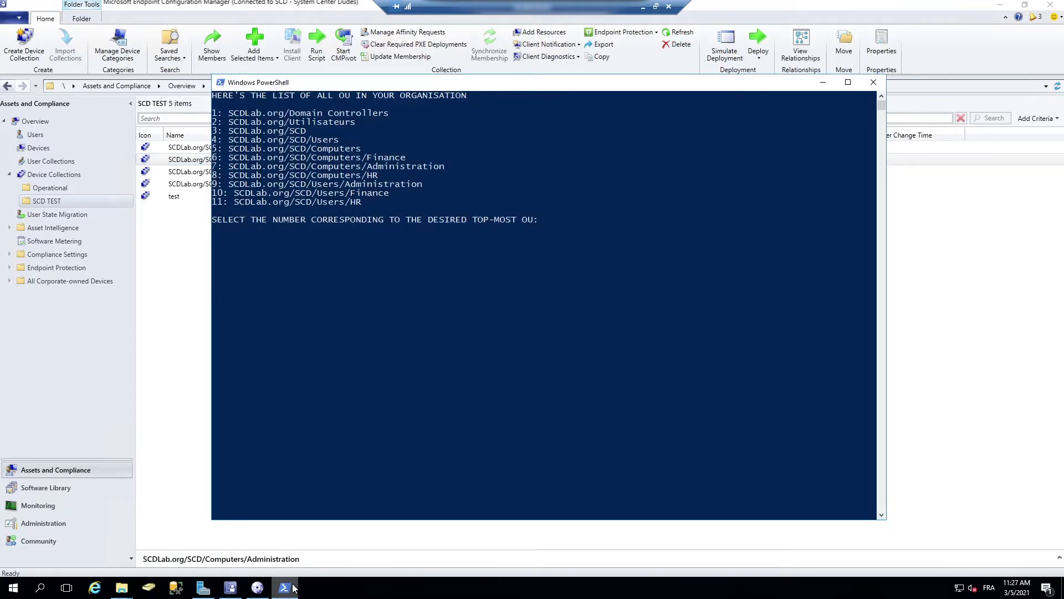
key("ctrl+c")
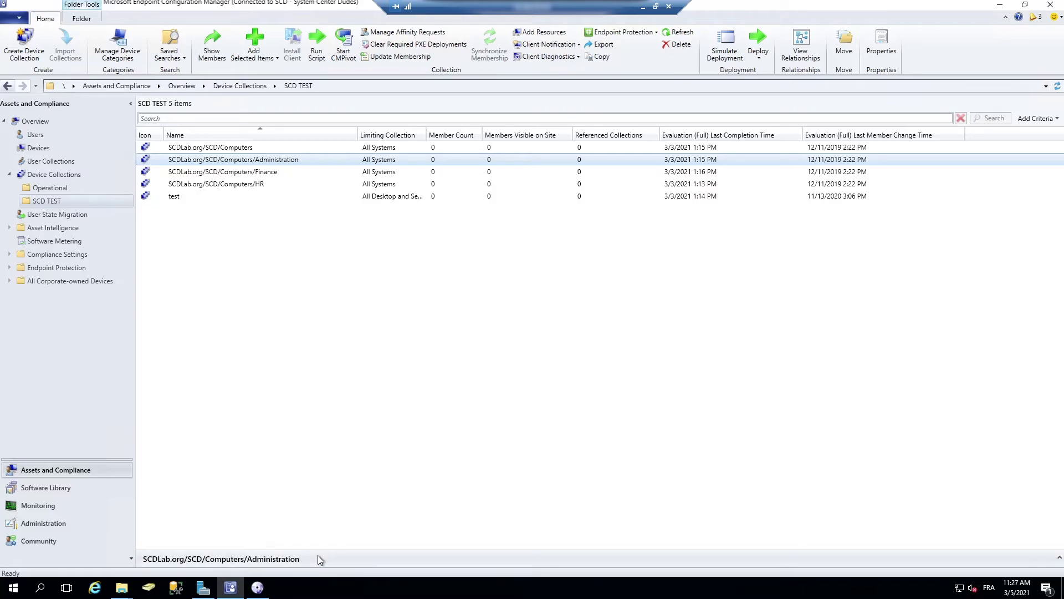
left_click(377, 562)
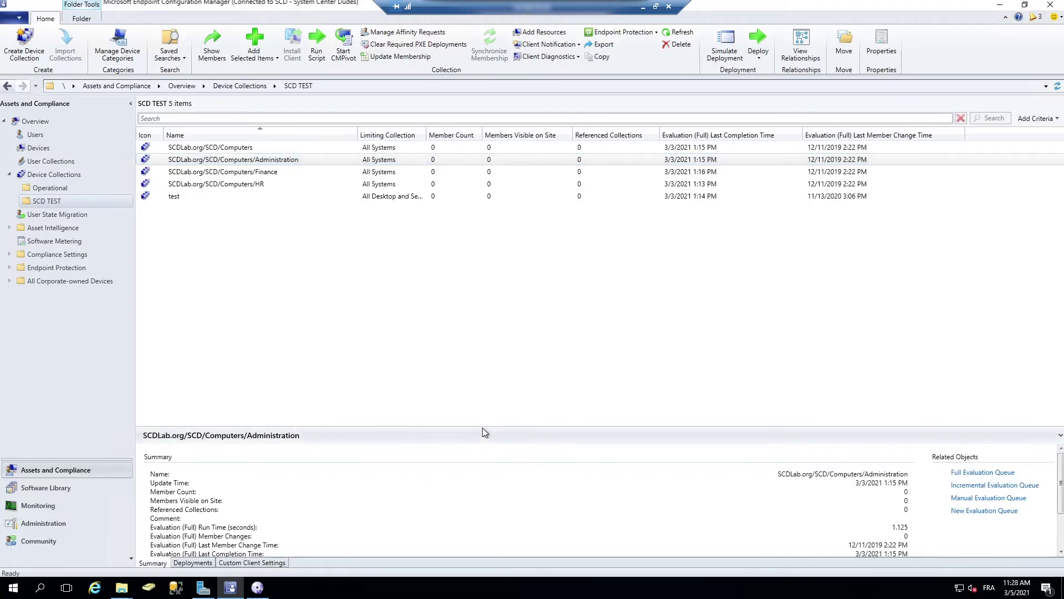
left_click_drag(484, 425, 493, 326)
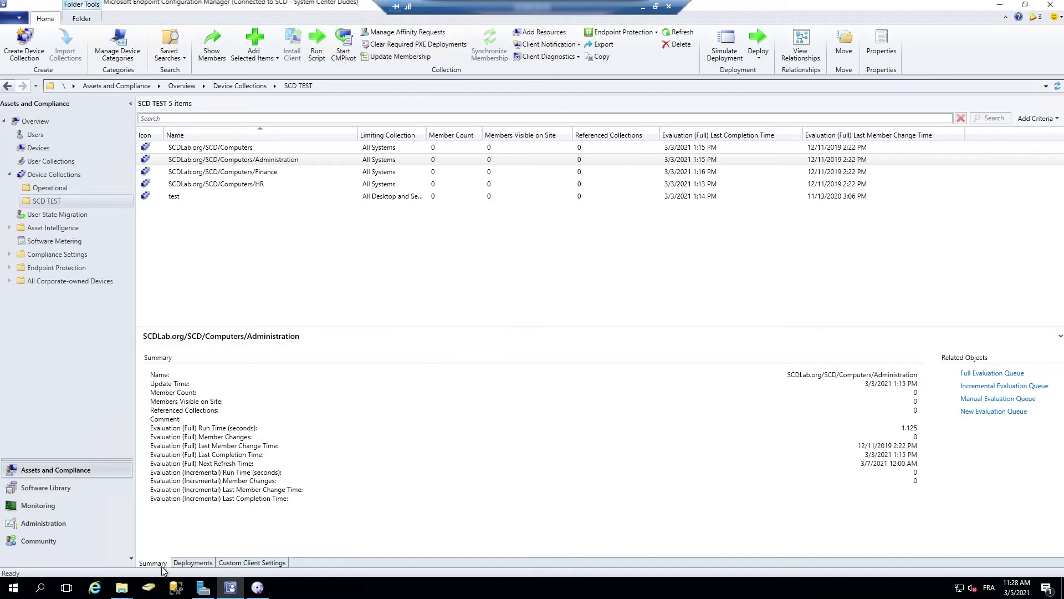
Step: Run the Operational Collection 3.4 script with PowerShell, review its listed collections, then return to Configuration Manager
mouse_move(121, 587)
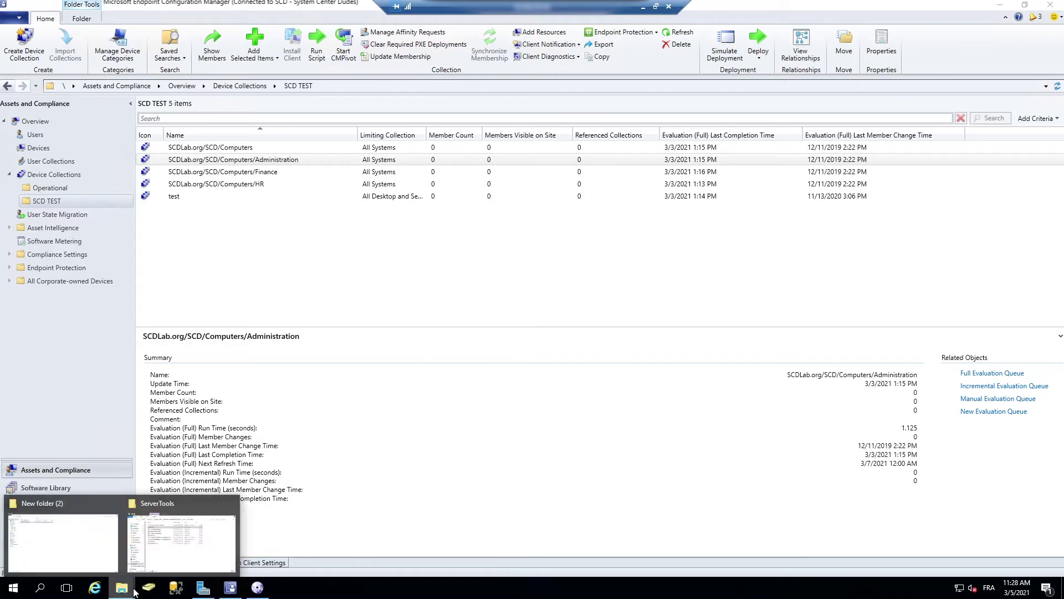
left_click(71, 531)
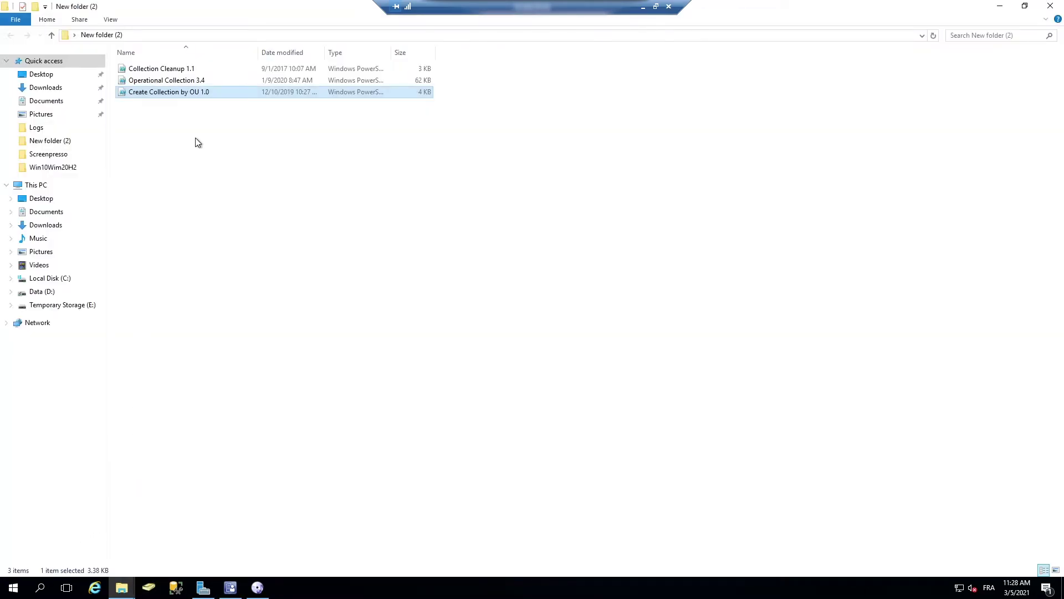
right_click(210, 79)
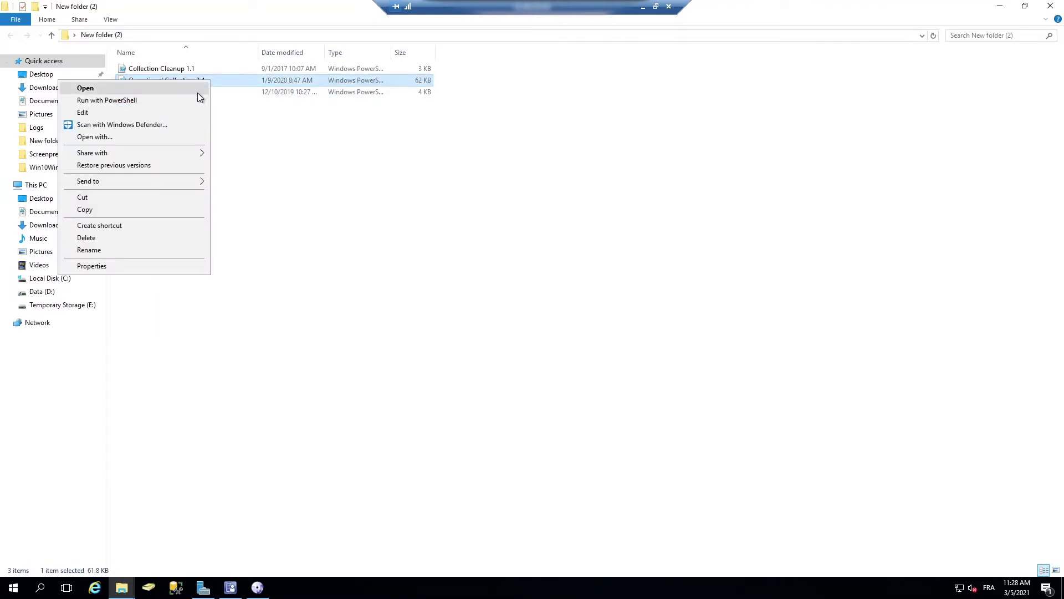
left_click(198, 100)
left_click_drag(435, 60, 588, 78)
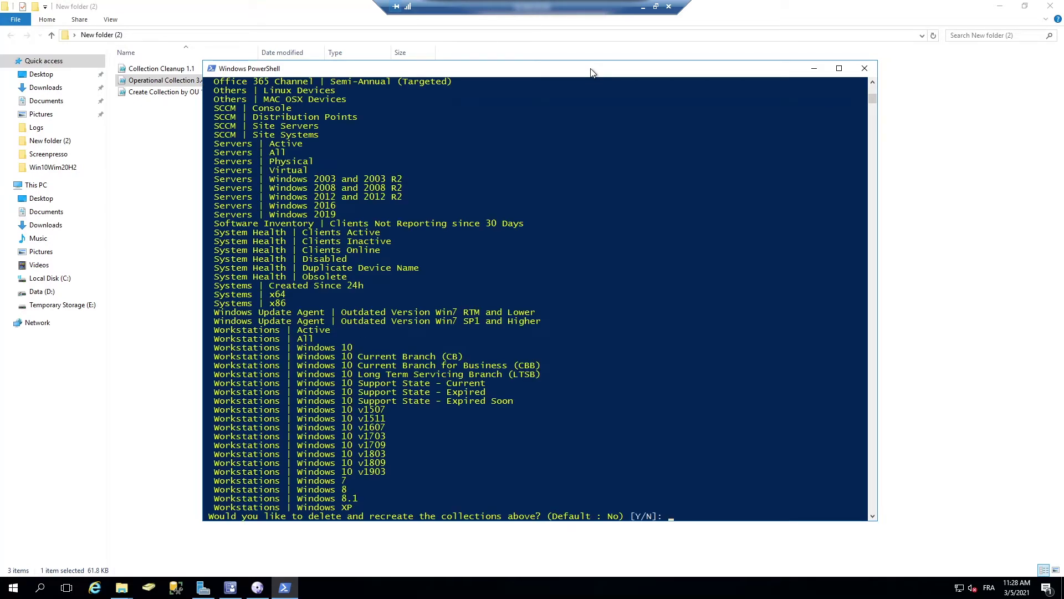
left_click(232, 588)
Step: Open the Operational folder, enlarge the collection list, and view the Laptops | HP collection's details
left_click(73, 189)
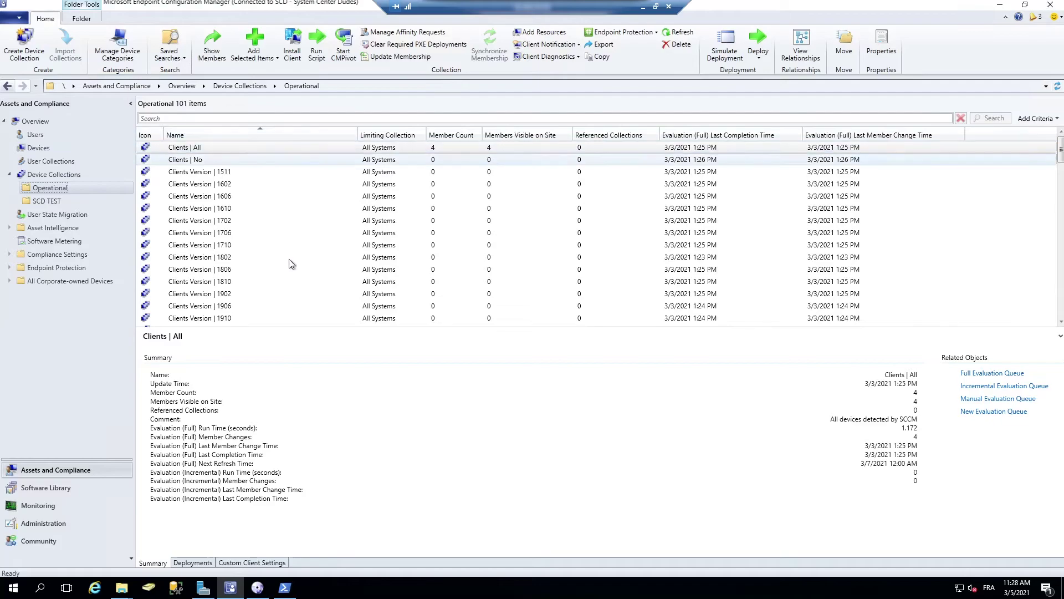
left_click_drag(295, 327, 327, 434)
scroll(331, 352, "down", 2)
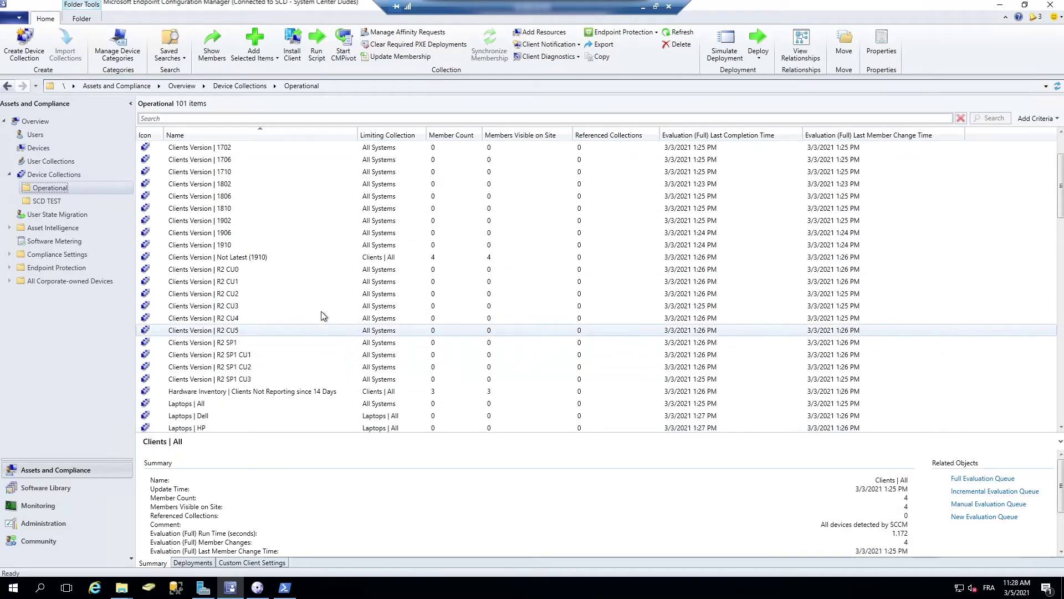
scroll(318, 300, "down", 1)
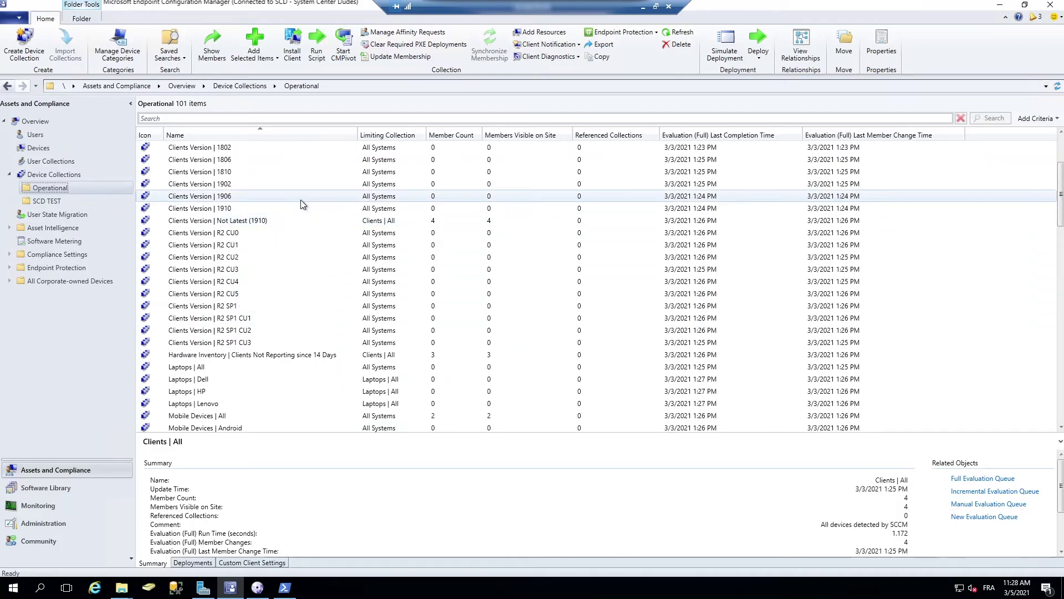
scroll(300, 200, "down", 2)
left_click(304, 318)
Step: View details of Office 365 Build Version | 1803, SCCM | Console and Servers | Windows 2008 and 2008 R2
scroll(304, 318, "down", 5)
left_click(305, 318)
scroll(304, 319, "down", 3)
left_click(323, 342)
scroll(323, 342, "down", 4)
left_click(314, 304)
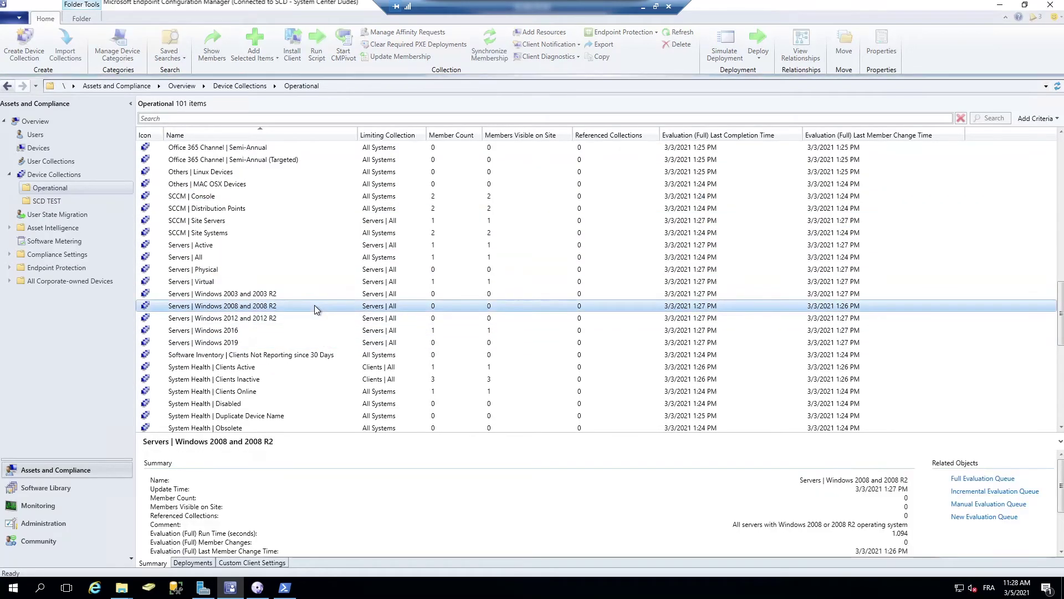
Step: View System Health | Clients Inactive and Workstations | Windows 10, which holds 1 member
scroll(314, 305, "down", 2)
left_click(314, 305)
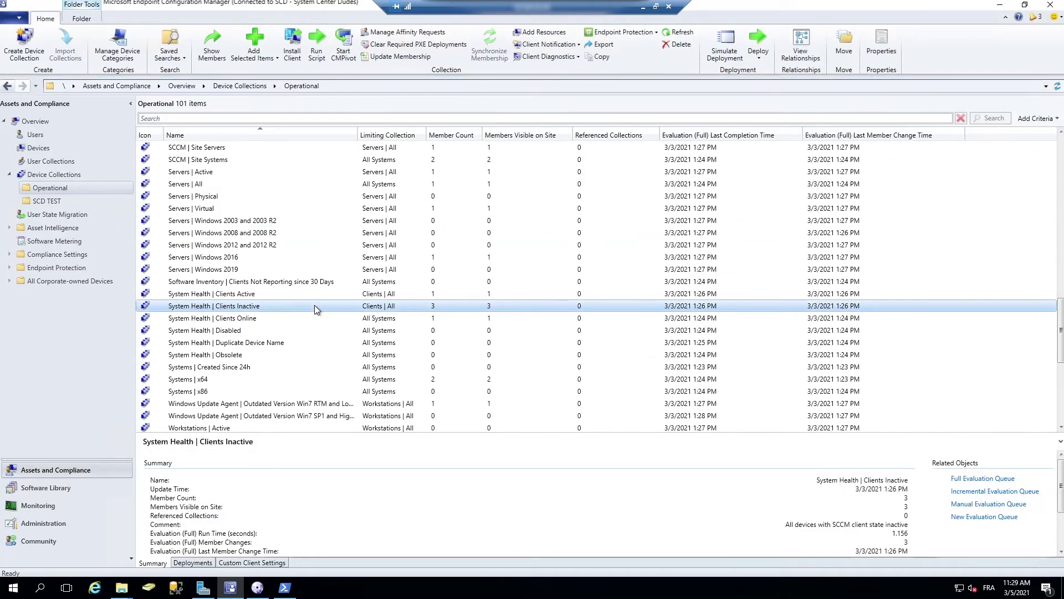
scroll(311, 324, "down", 2)
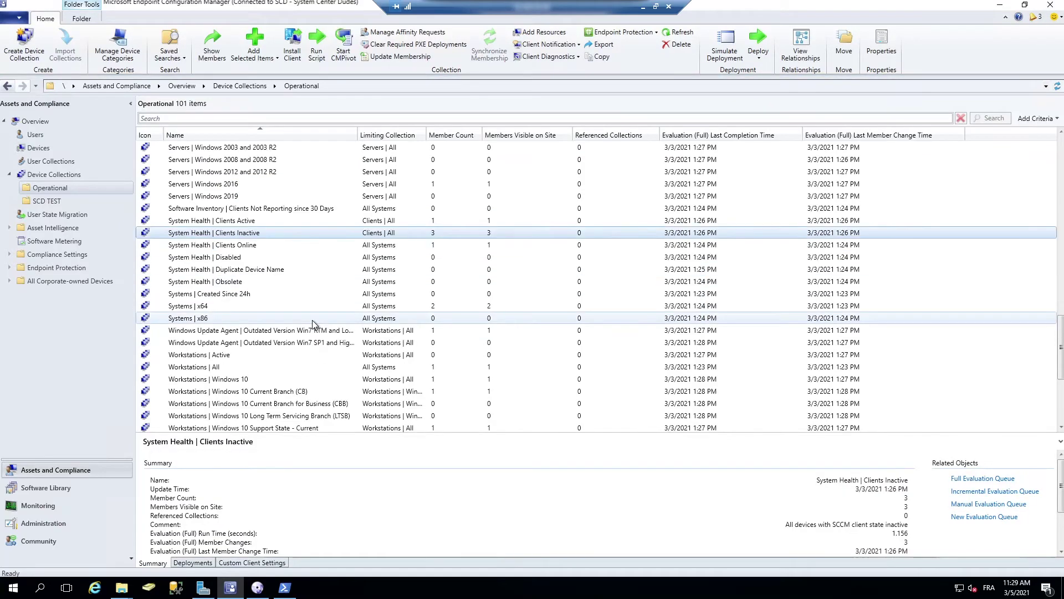
scroll(311, 324, "down", 1)
left_click(312, 344)
scroll(312, 345, "down", 4)
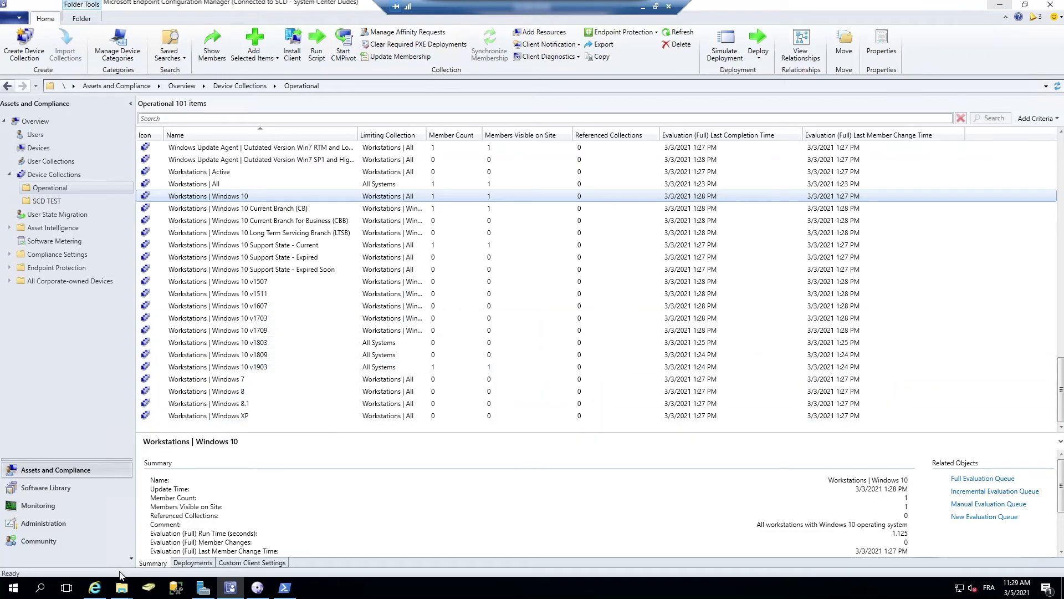
Step: Open the Configuration Manager - Collections report in the SCD folder and scroll through its 118 collections
left_click(95, 587)
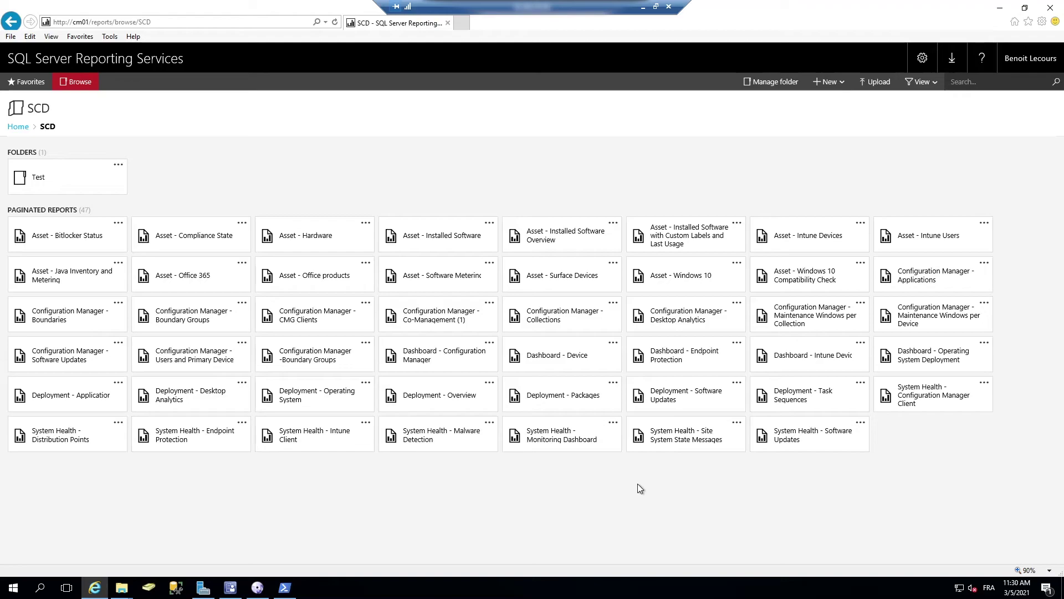
left_click(557, 315)
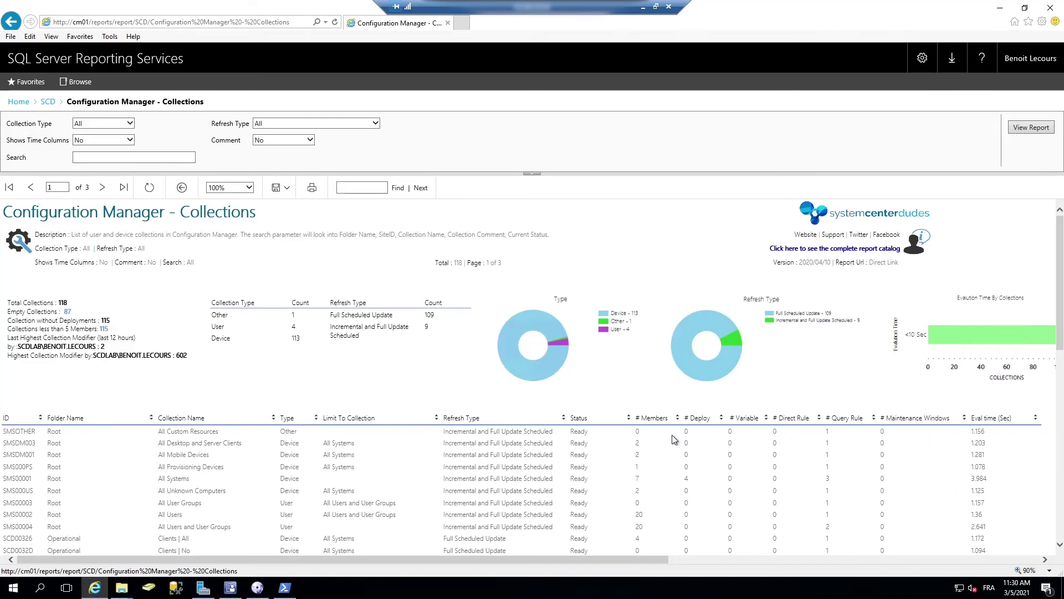
scroll(675, 437, "down", 3)
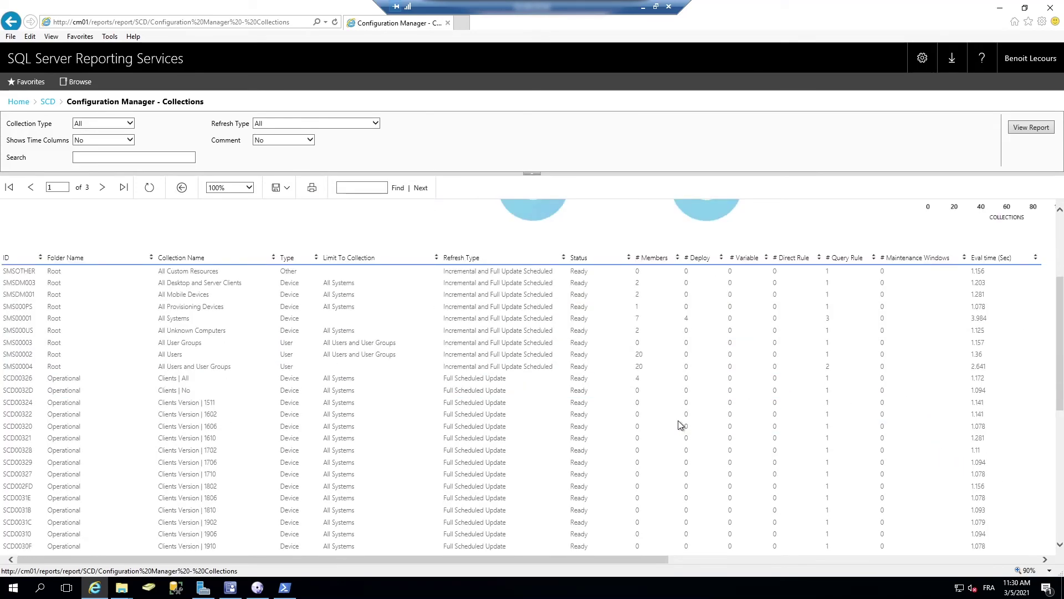
left_click(125, 123)
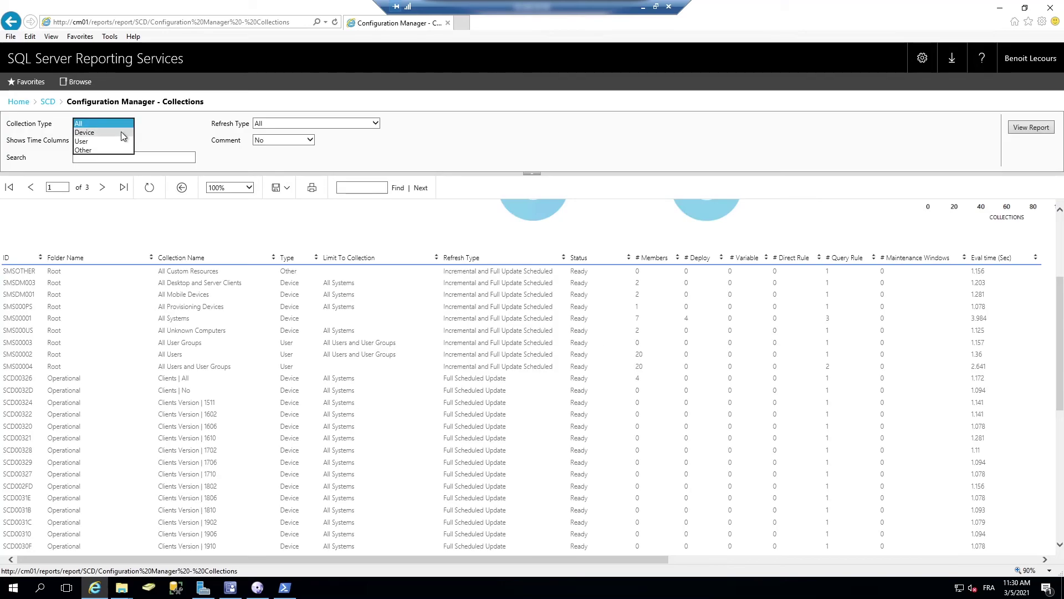
left_click(251, 131)
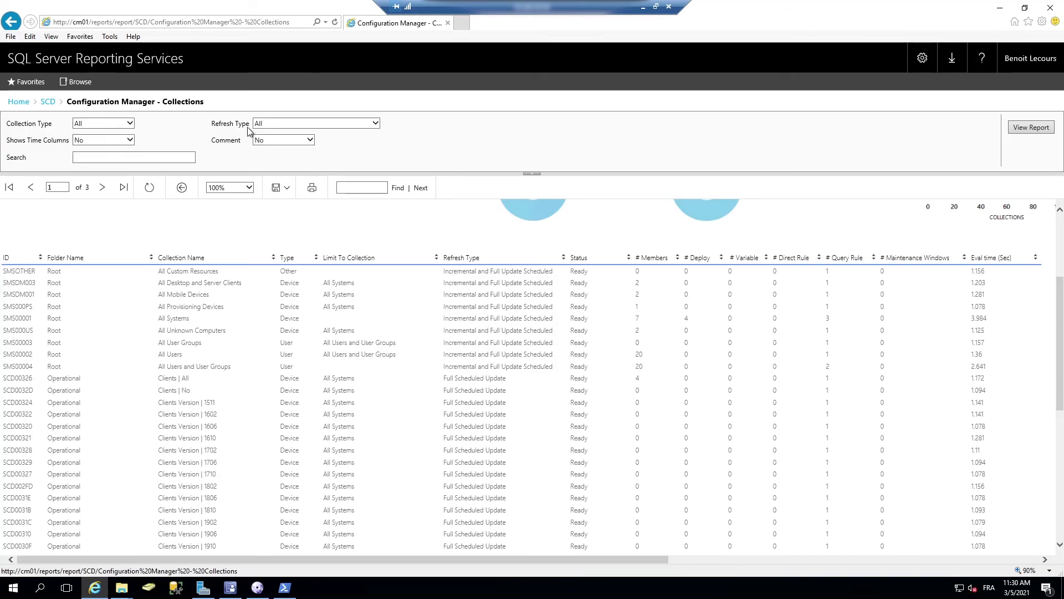
left_click(264, 123)
left_click(265, 123)
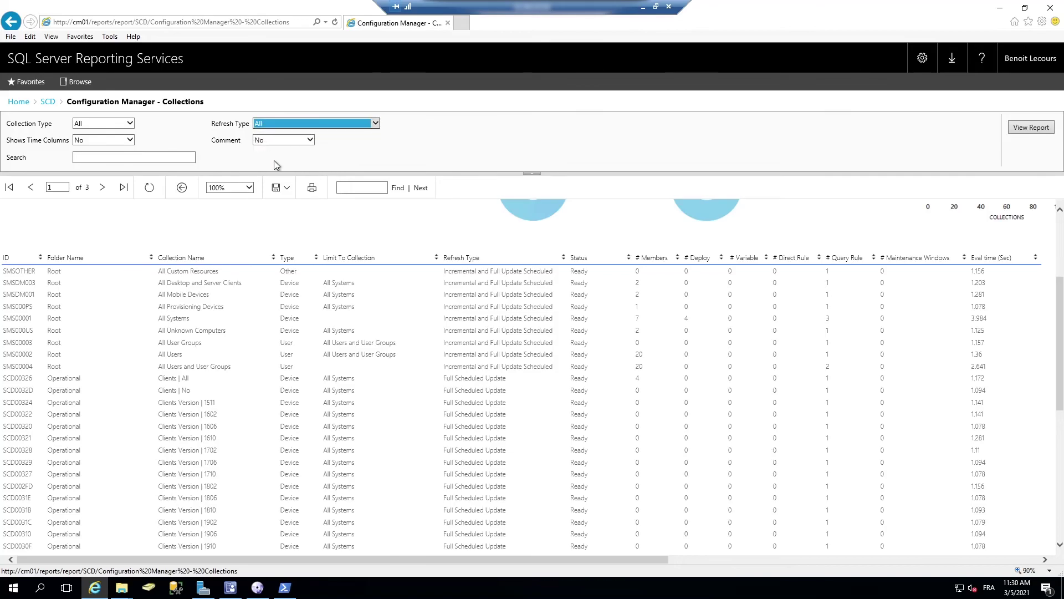
scroll(308, 225, "up", 3)
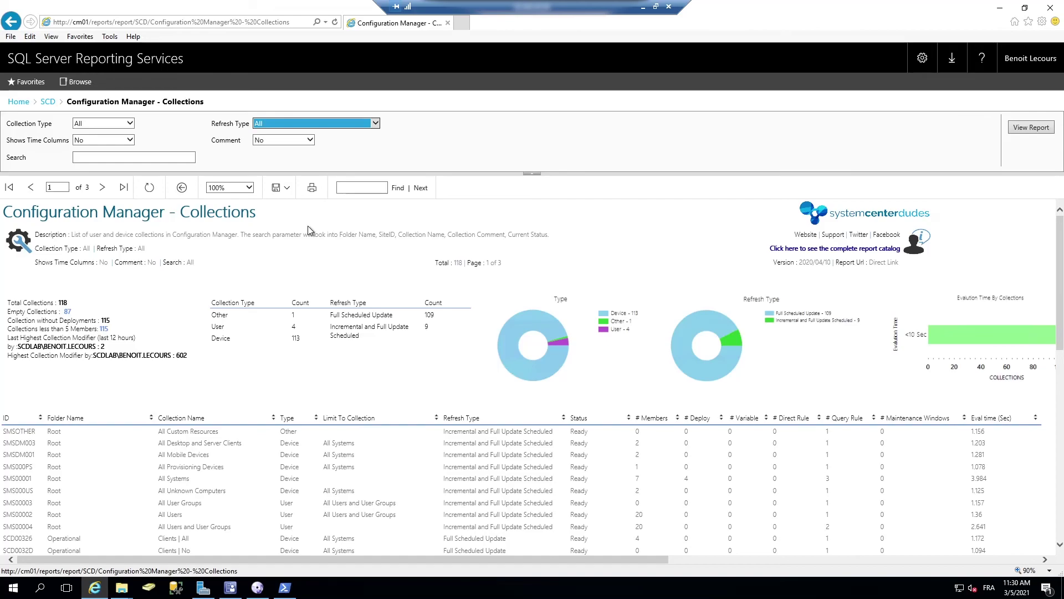
scroll(308, 225, "down", 1)
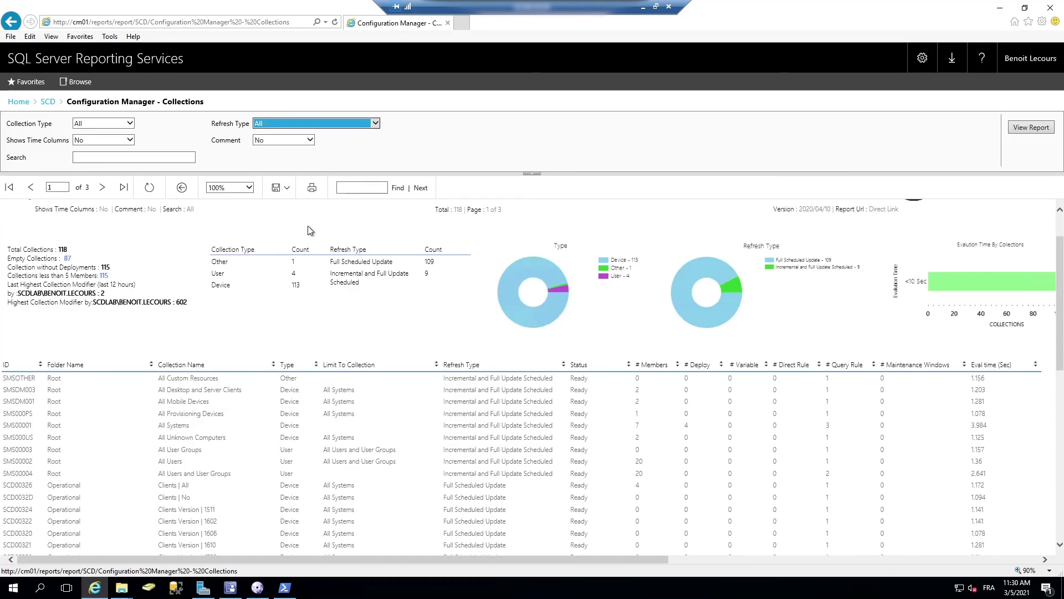